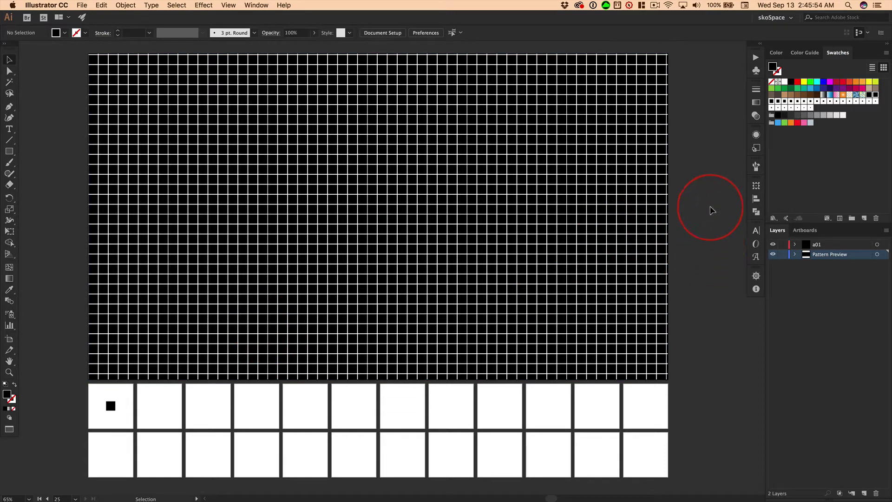
- Start a new document named powerPatterns01 with 24 artboards of 149 × 149 px
{"action": "key", "text": "super"}
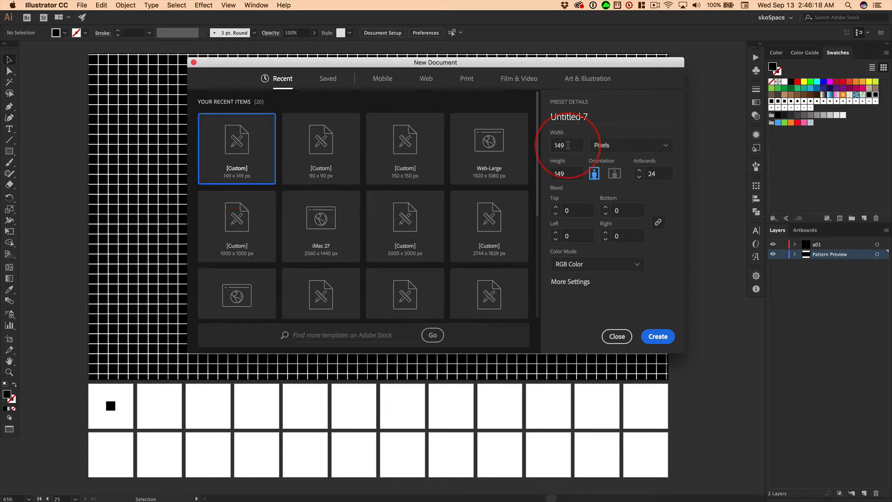
{"action": "left_click", "coordinate": [661, 172]}
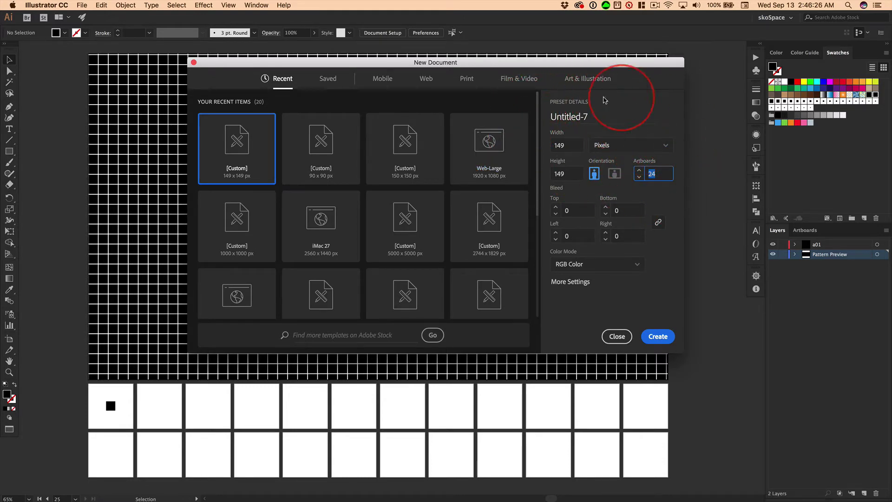
{"action": "left_click", "coordinate": [594, 118]}
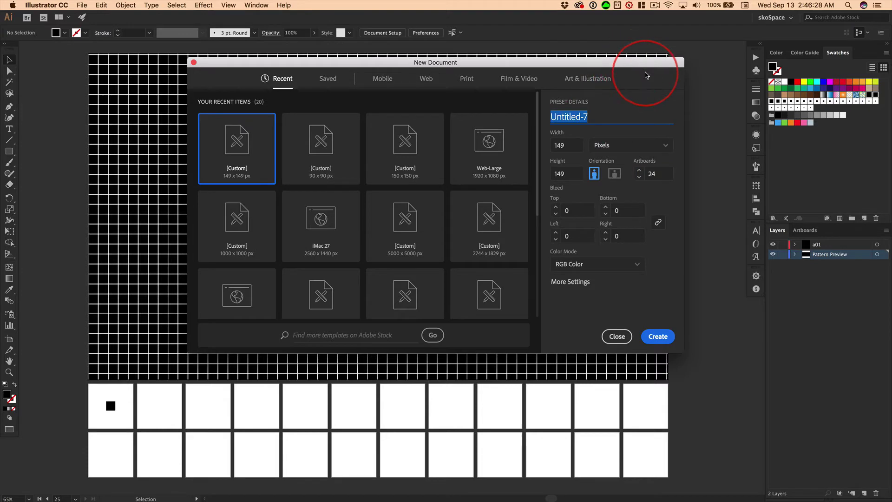
{"action": "type", "text": "powe"}
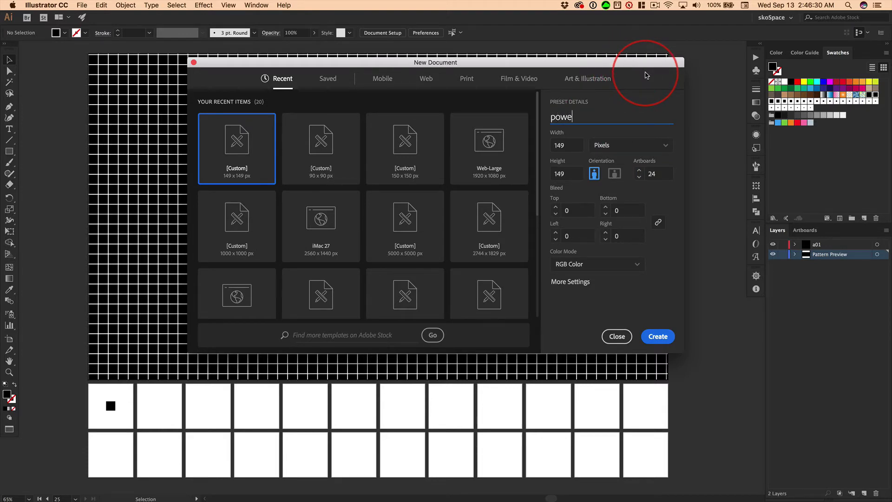
{"action": "type", "text": "rPatte"}
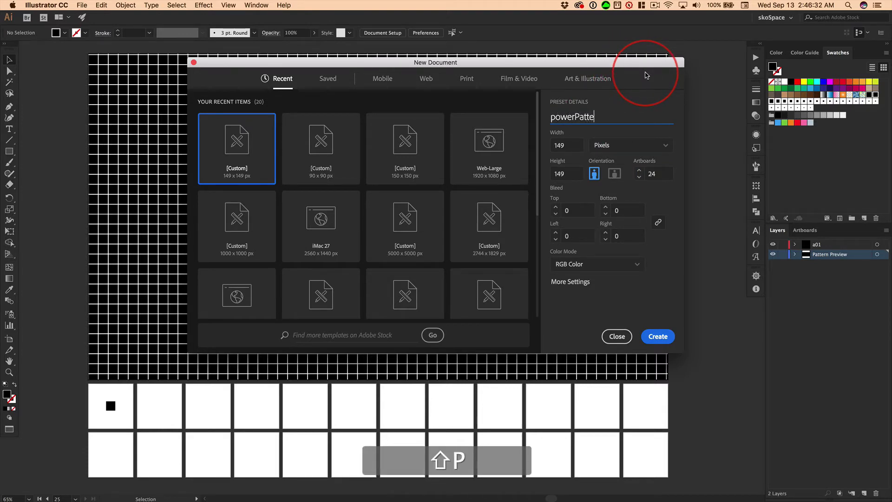
{"action": "type", "text": "rns01"}
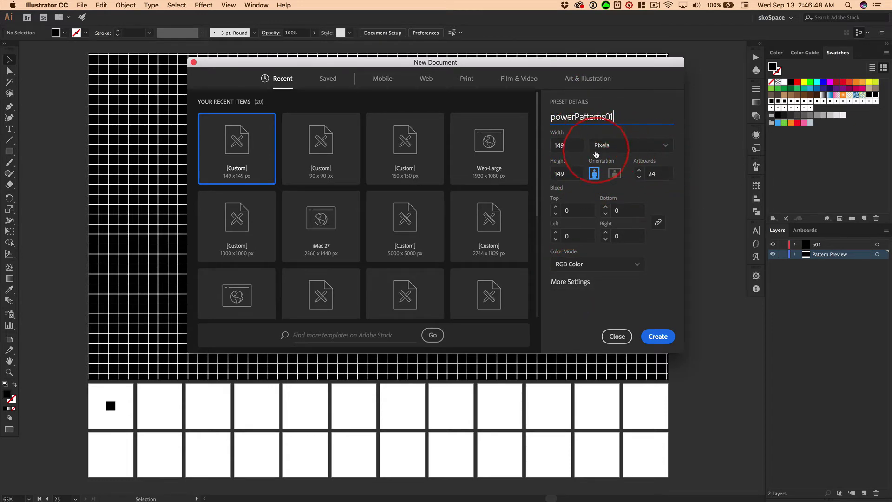
- Set the artboard layout to 12 columns in the additional document settings and create the document
{"action": "left_click", "coordinate": [571, 281]}
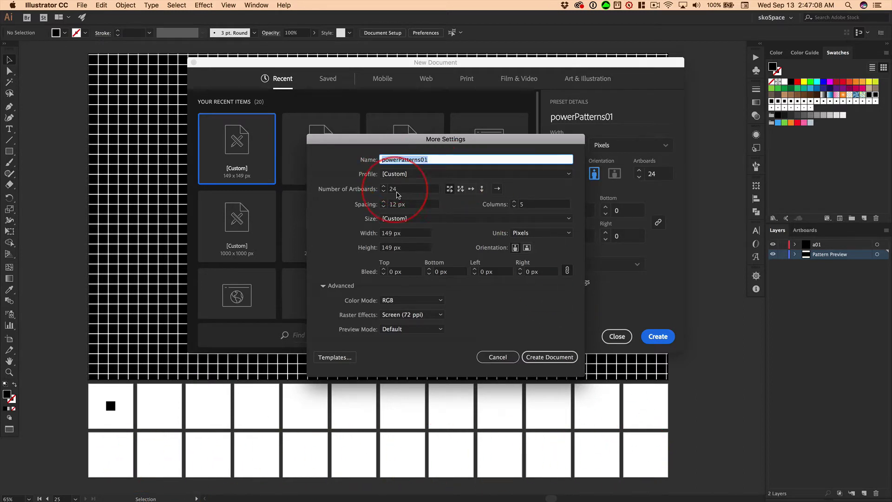
{"action": "left_click", "coordinate": [524, 205]}
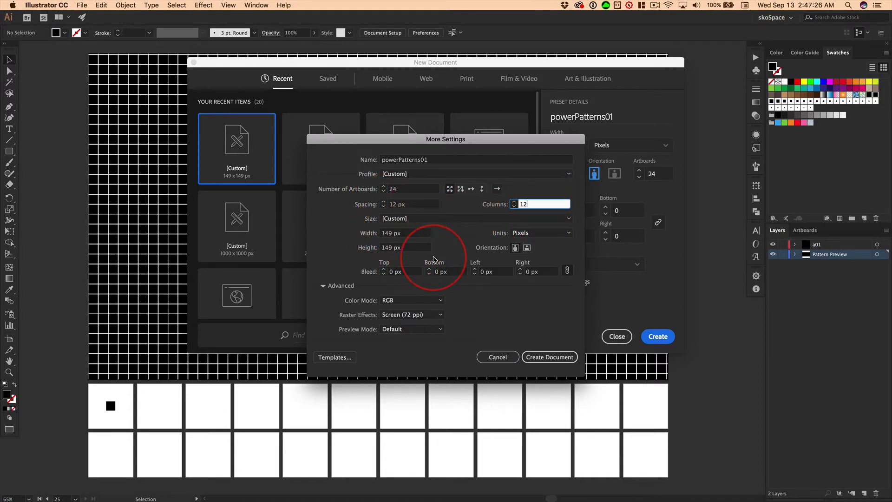
{"action": "left_click", "coordinate": [555, 361]}
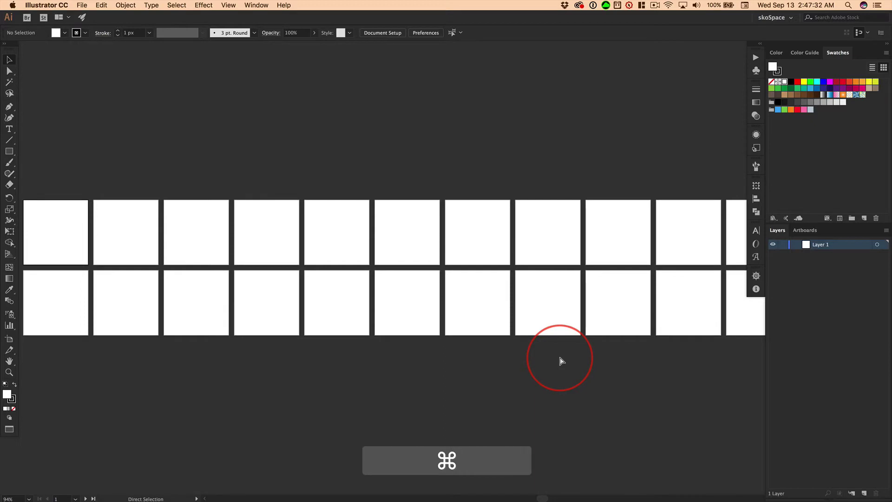
- Draw a new artboard about 1920 × 198 px above the two rows, spanning the full width of the small artboards
{"action": "key", "text": "super+minus"}
{"action": "key", "text": "super+minus"}
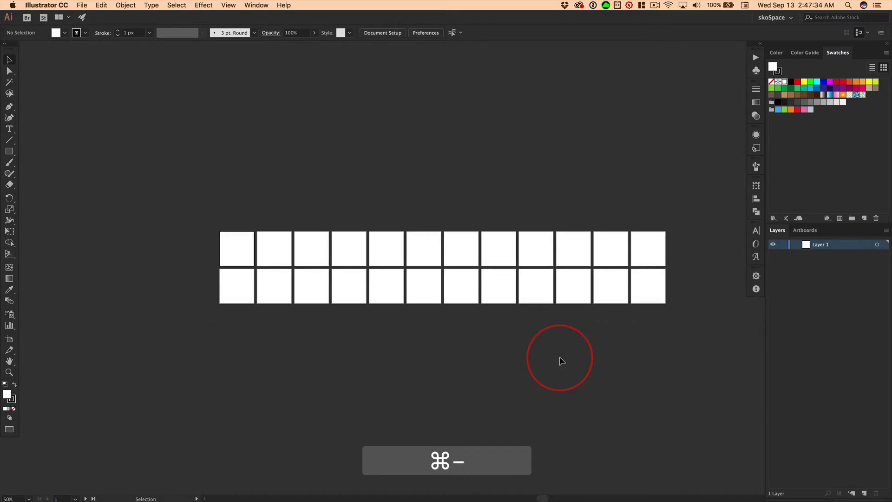
{"action": "left_click_drag", "start_coordinate": [454, 259], "coordinate": [375, 406]}
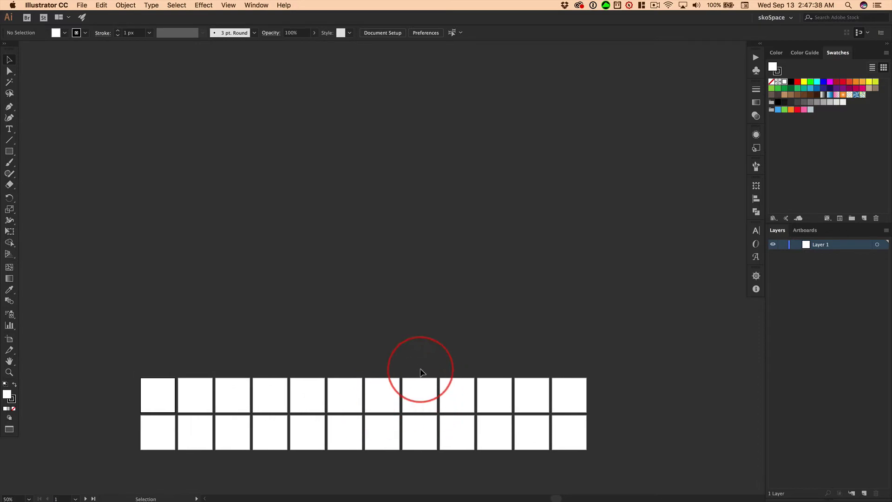
{"action": "left_click", "coordinate": [227, 5]}
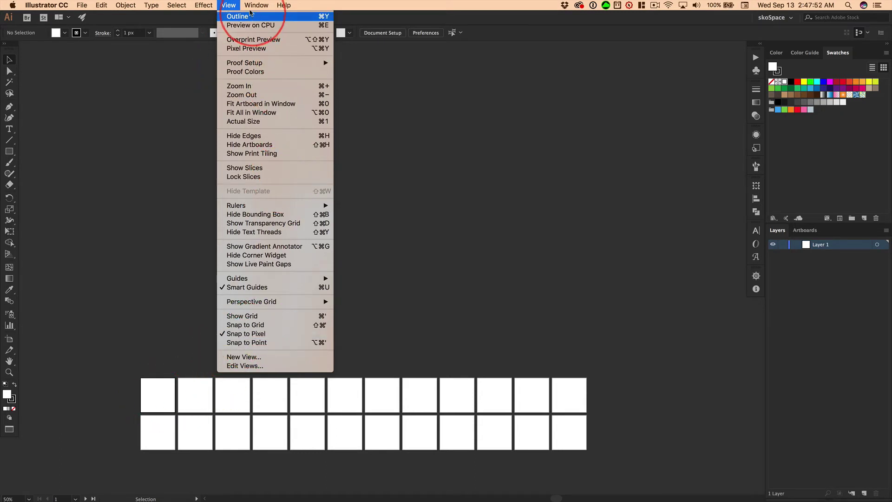
{"action": "left_click", "coordinate": [225, 5]}
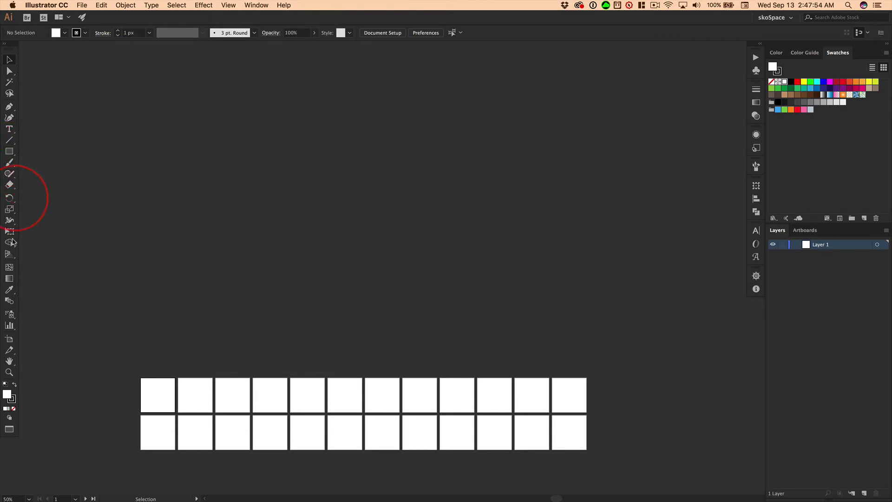
{"action": "left_click", "coordinate": [9, 341]}
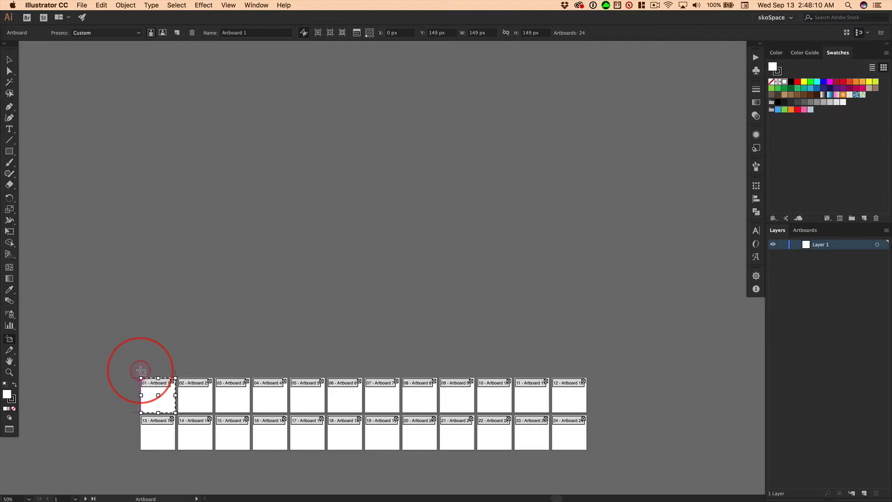
{"action": "left_click_drag", "start_coordinate": [141, 371], "coordinate": [588, 324]}
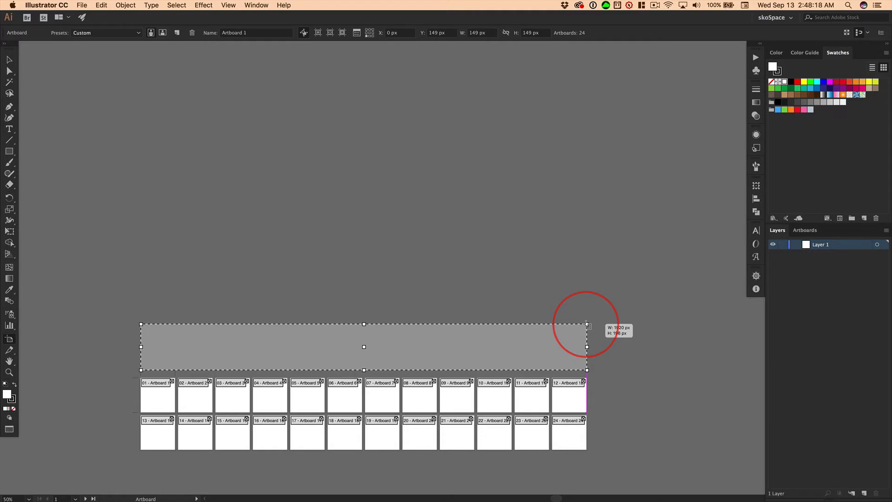
{"action": "left_click_drag", "start_coordinate": [588, 324], "coordinate": [587, 324]}
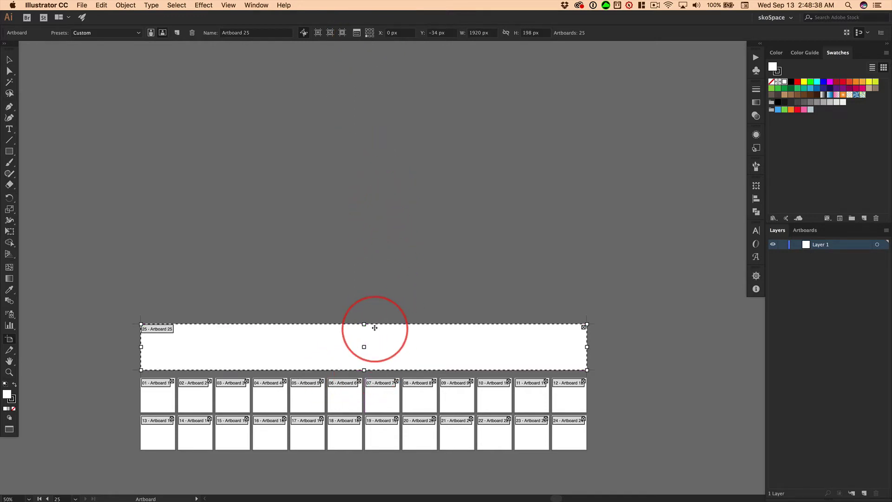
- Set the wide artboard's reference point to bottom center and its height to 1080 px
{"action": "left_click", "coordinate": [370, 37]}
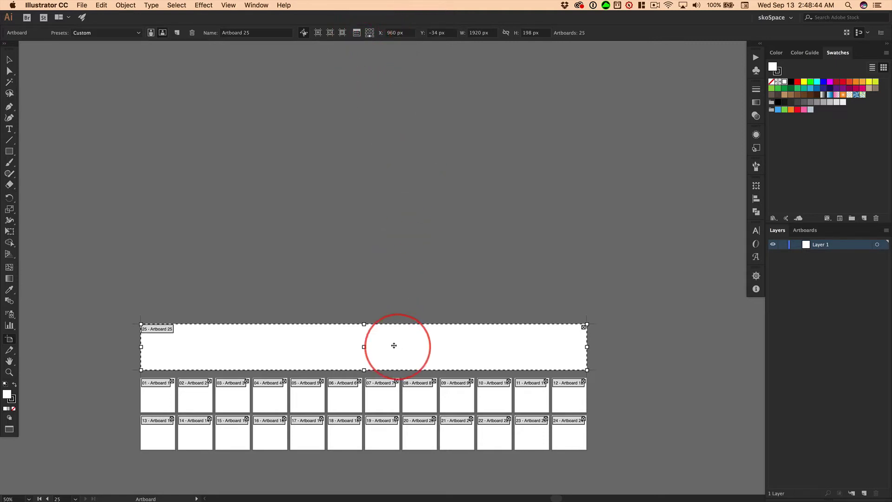
{"action": "double_click", "coordinate": [528, 35]}
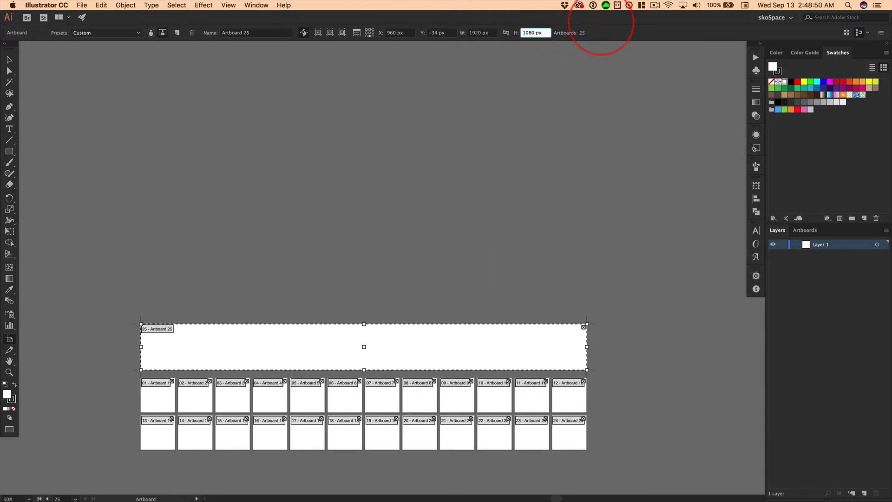
{"action": "type", "text": "1080"}
{"action": "key", "text": "Return"}
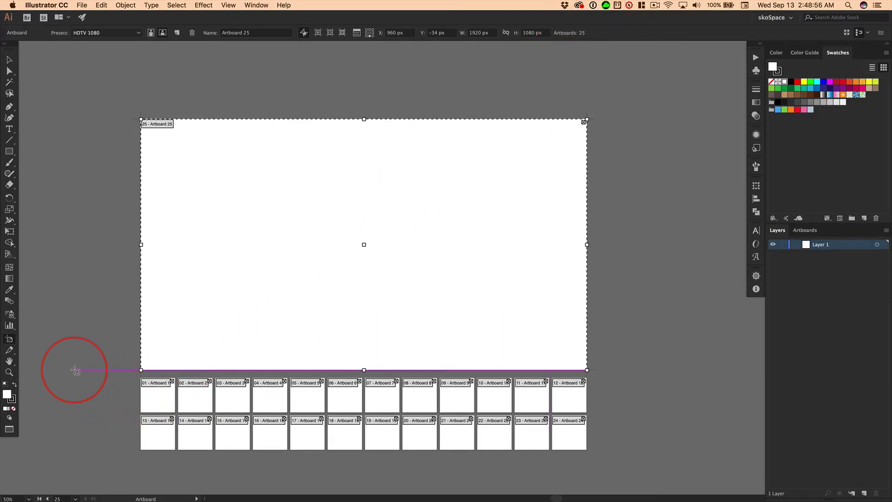
- Nudge the large artboard down toward the small artboards to Y -18 px and leave artboard editing
{"action": "key", "text": "Down"}
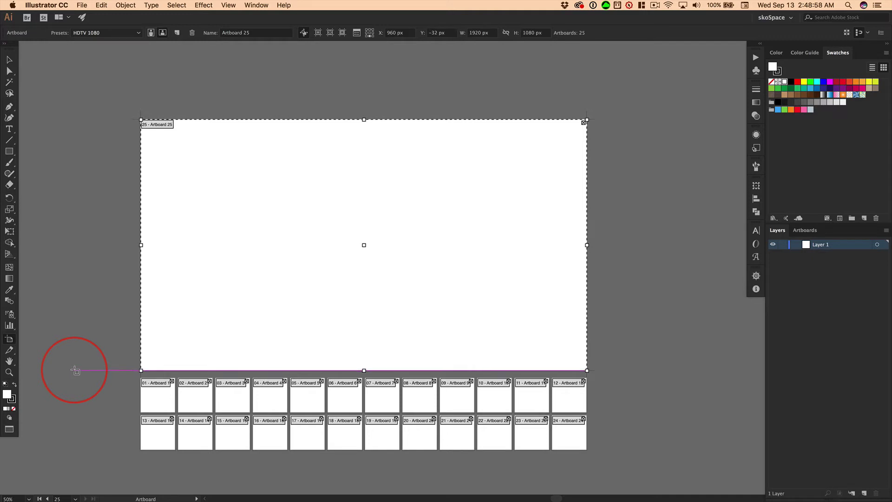
{"action": "key", "text": "Down"}
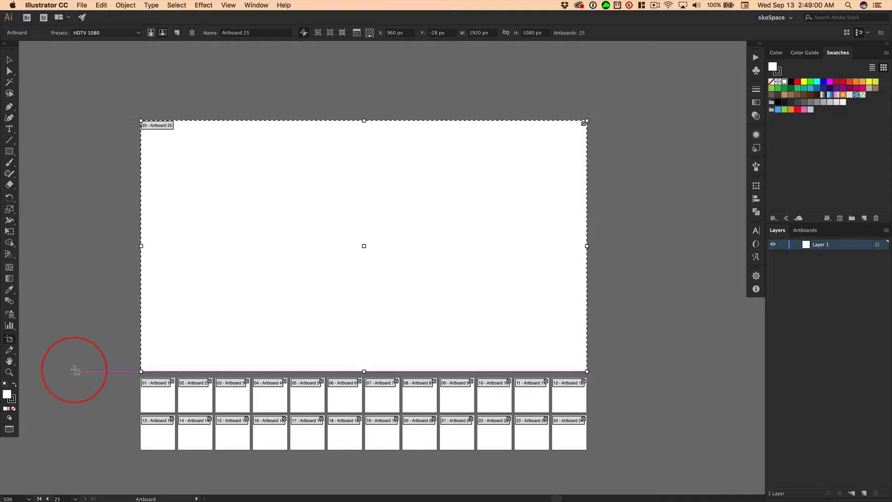
{"action": "key", "text": "Down"}
{"action": "key", "text": "Down"}
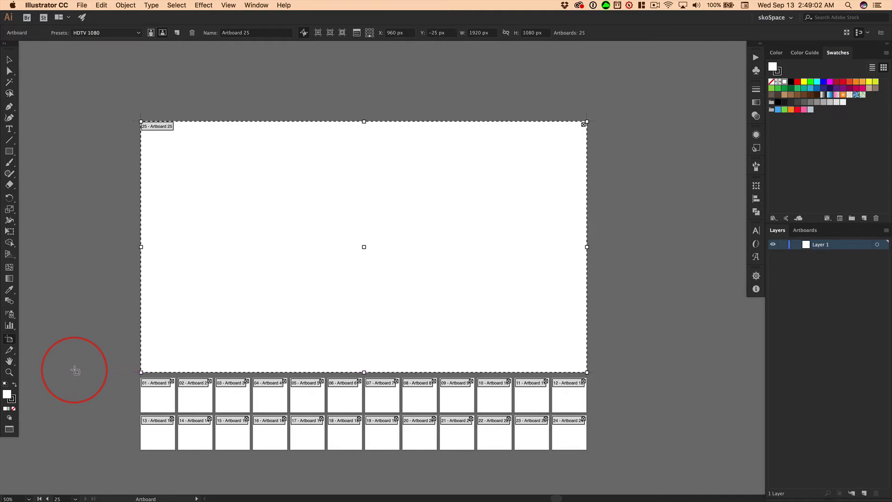
{"action": "key", "text": "Down"}
{"action": "key", "text": "Down"}
{"action": "key", "text": "Down"}
{"action": "key", "text": "Down"}
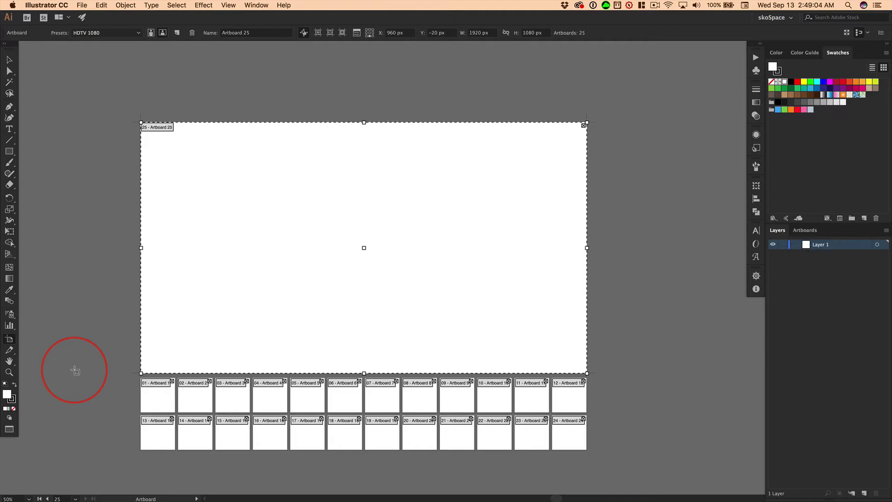
{"action": "key", "text": "Down"}
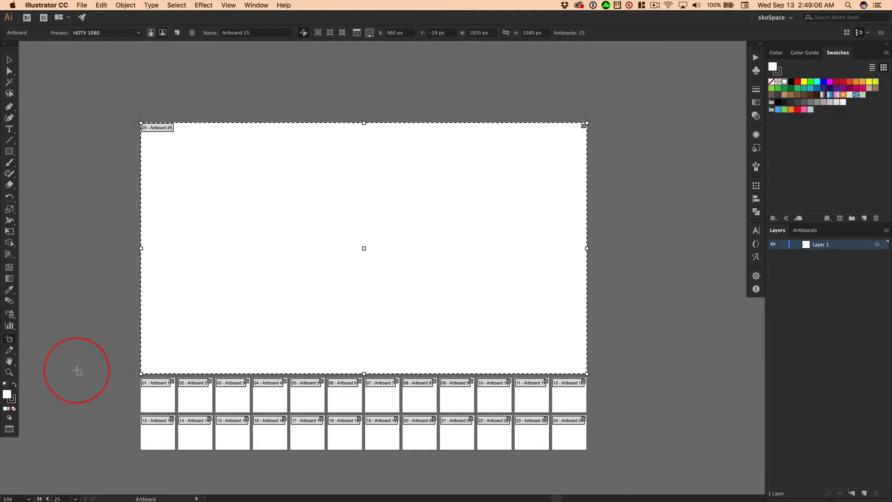
{"action": "left_click", "coordinate": [11, 61]}
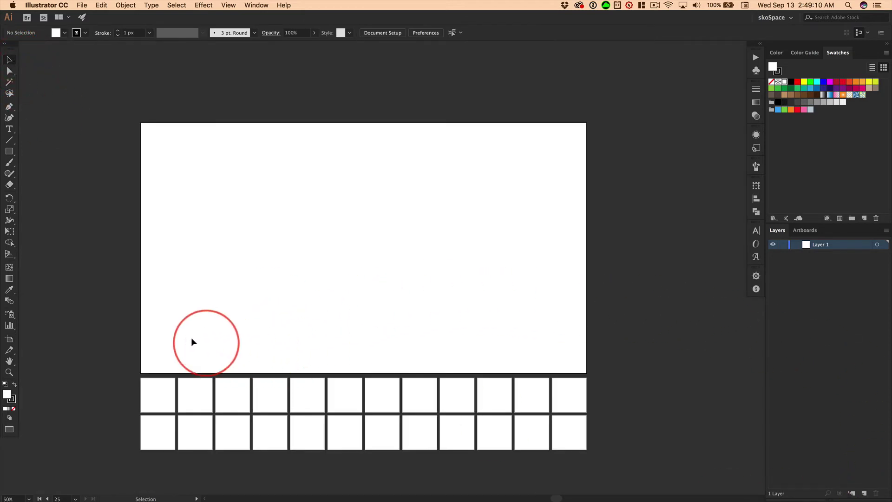
- Nudge the large artboard another 3 px down to Y -15 px to tighten the gap above the small artboards
{"action": "left_click", "coordinate": [10, 338]}
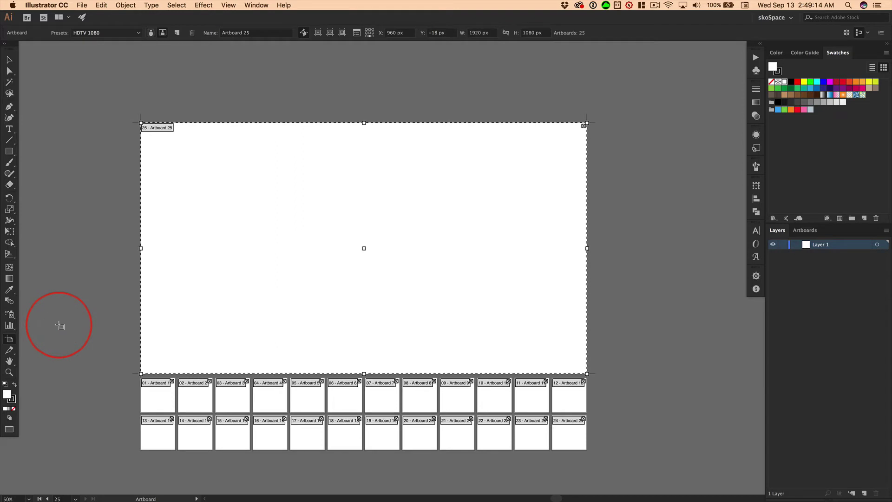
{"action": "key", "text": "Down"}
{"action": "key", "text": "Down"}
{"action": "key", "text": "Down"}
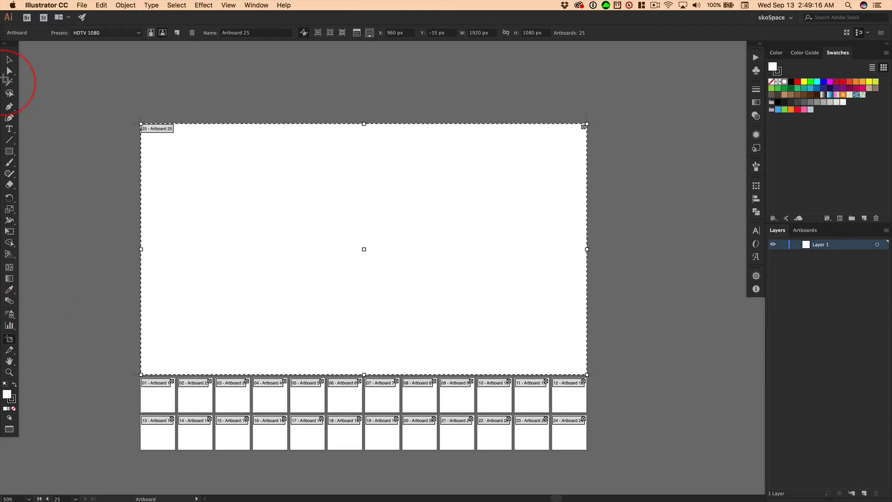
{"action": "left_click", "coordinate": [8, 60]}
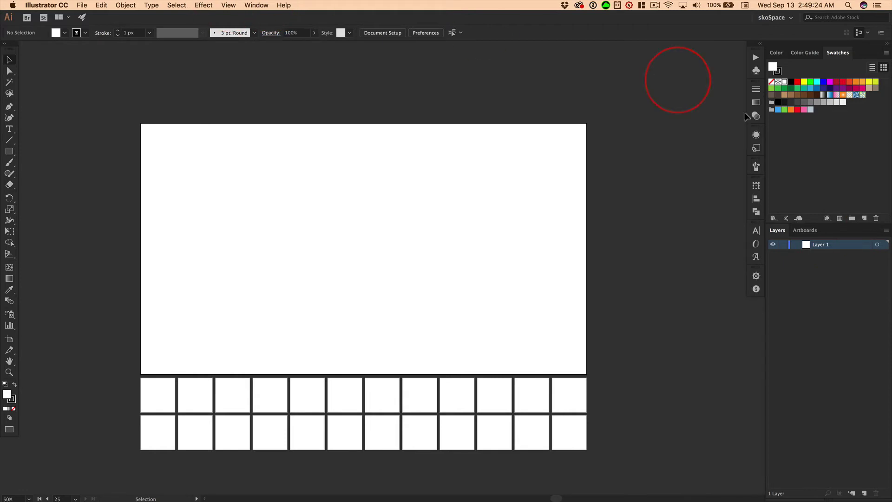
- Rename the large artboard, Artboard 25, as Pattern Preview
{"action": "left_click", "coordinate": [805, 230]}
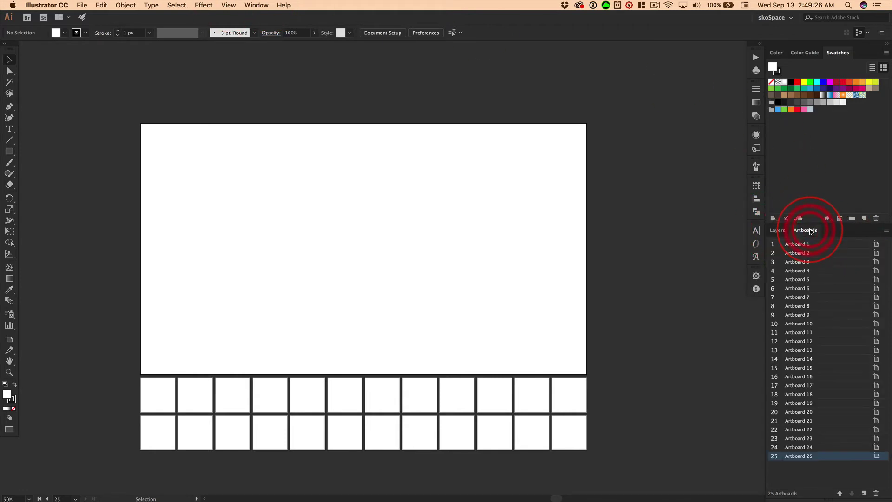
{"action": "double_click", "coordinate": [798, 457]}
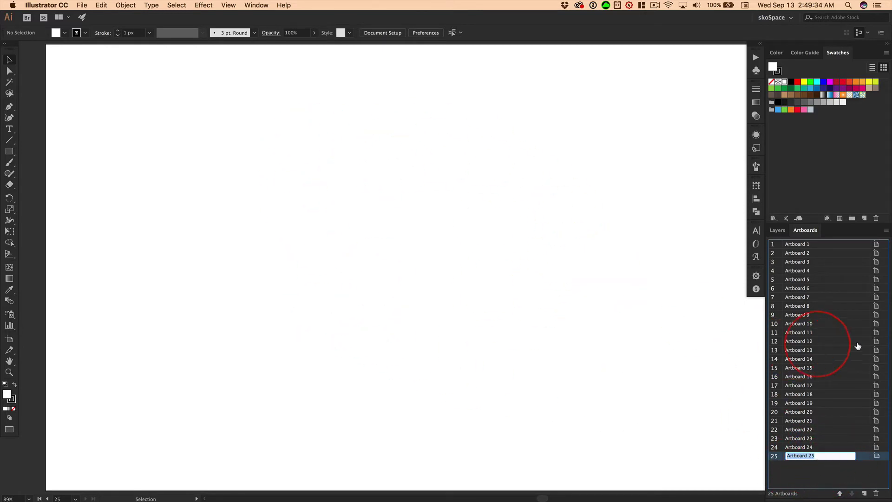
{"action": "type", "text": "Pa"}
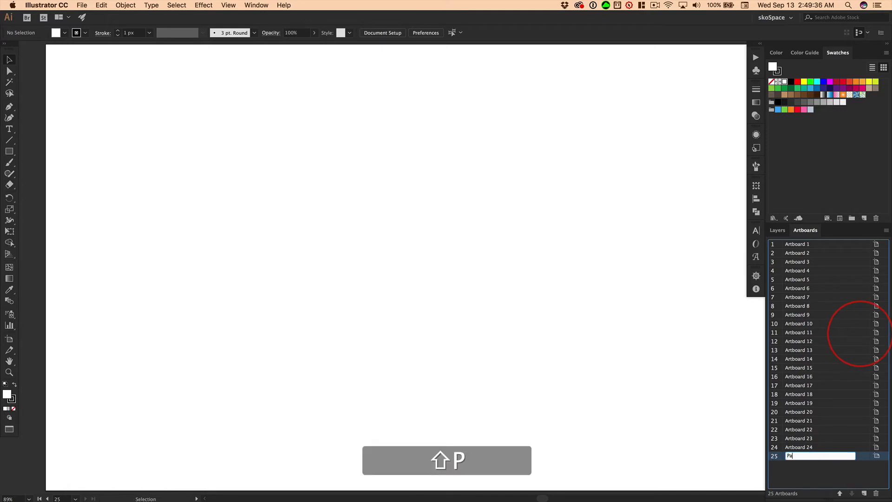
{"action": "type", "text": "ttern Preview"}
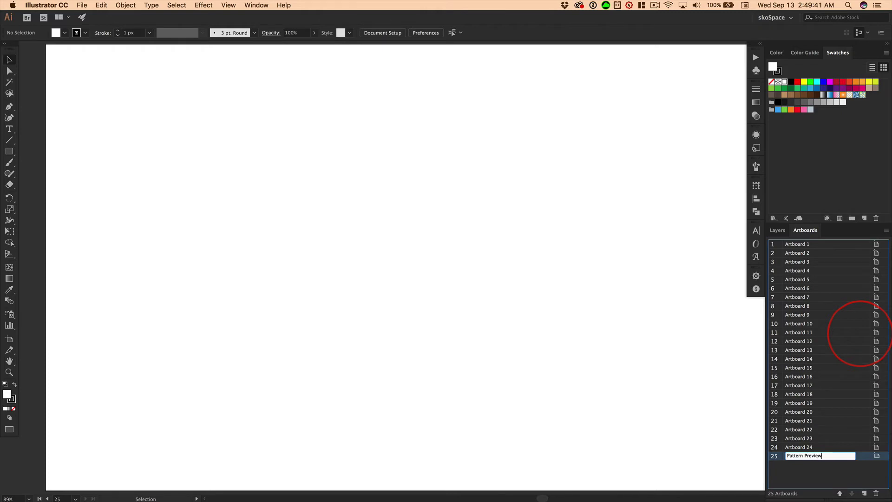
{"action": "key", "text": "Return"}
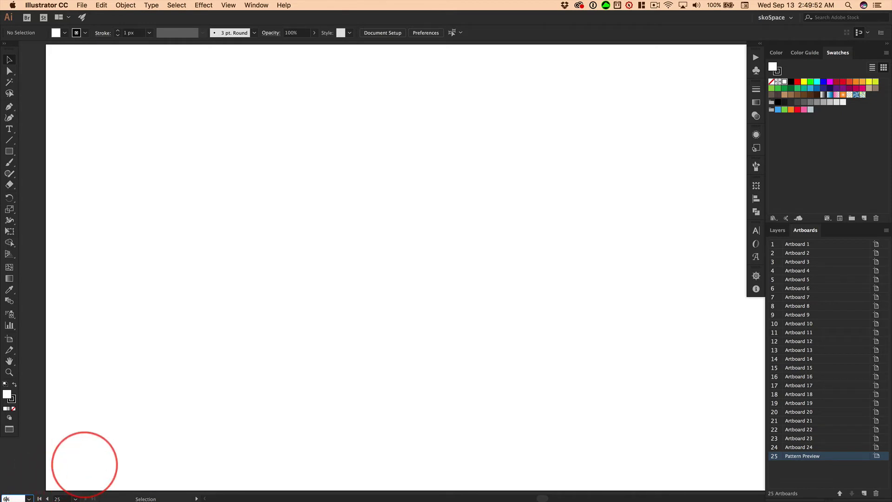
{"action": "key", "text": "Return"}
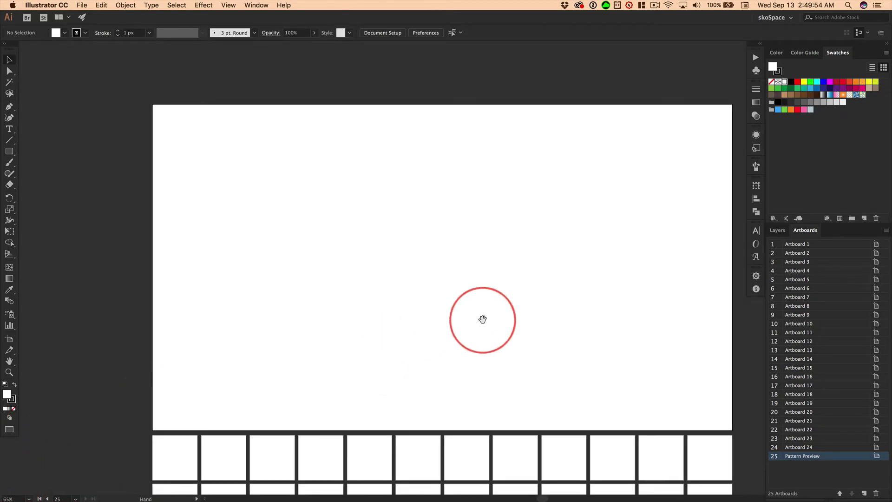
{"action": "left_click_drag", "start_coordinate": [482, 319], "coordinate": [433, 270]}
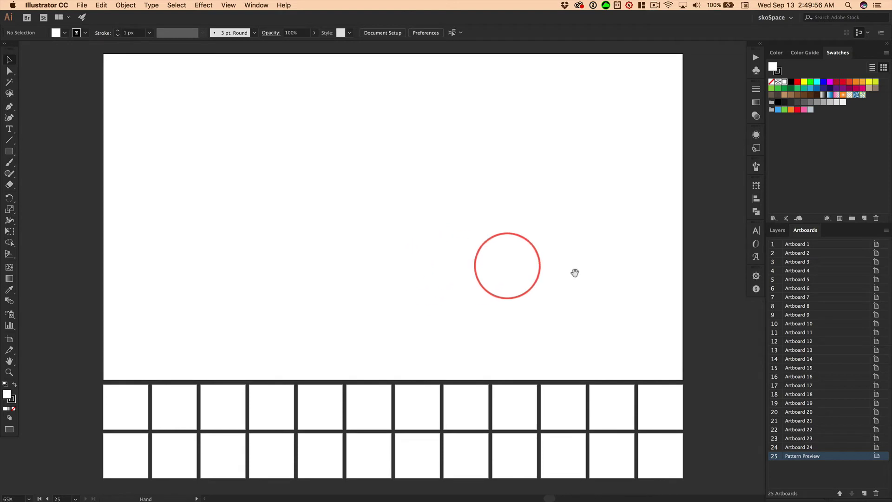
- Rename Layer 1 as Pattern Preview
{"action": "left_click", "coordinate": [777, 230]}
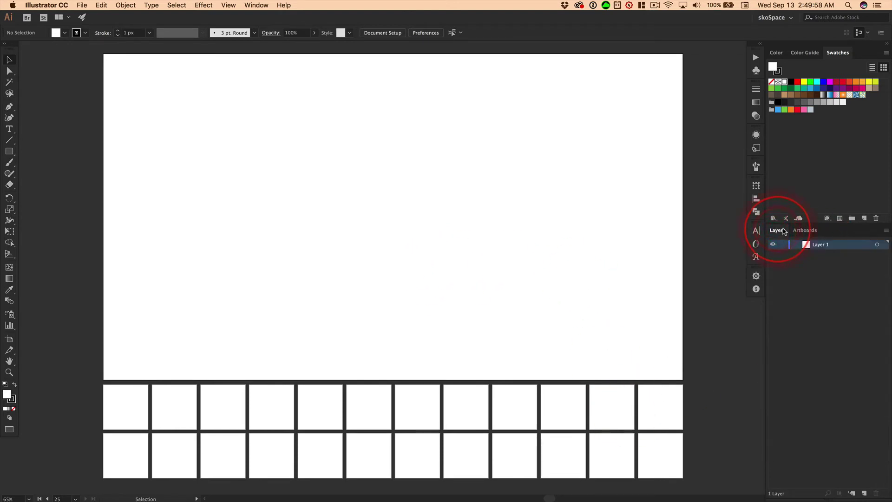
{"action": "double_click", "coordinate": [821, 246]}
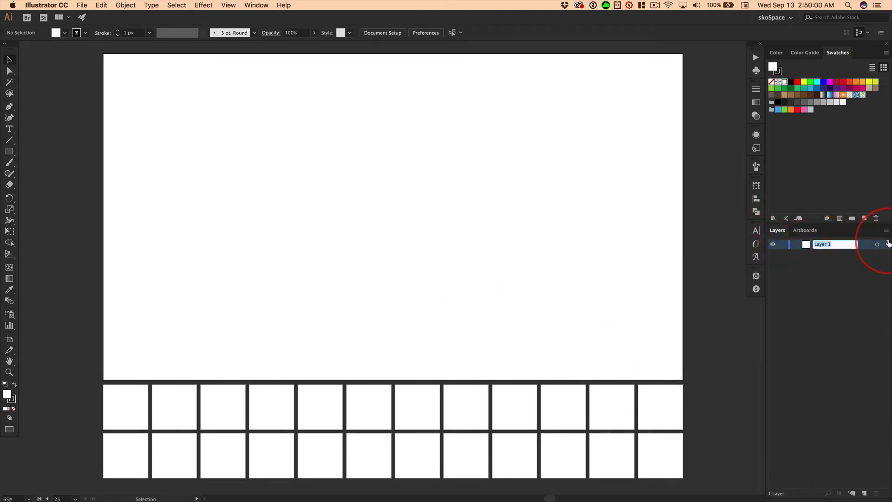
{"action": "type", "text": "Pattern"}
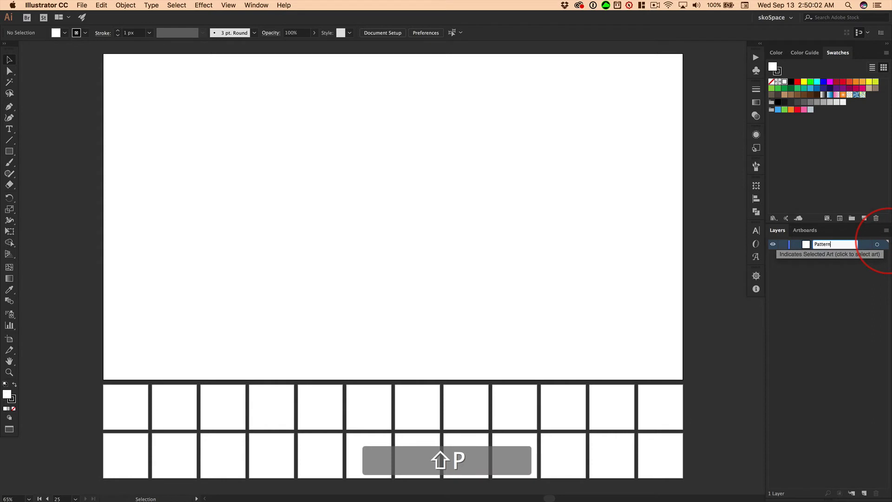
{"action": "type", "text": " Preview"}
{"action": "key", "text": "Return"}
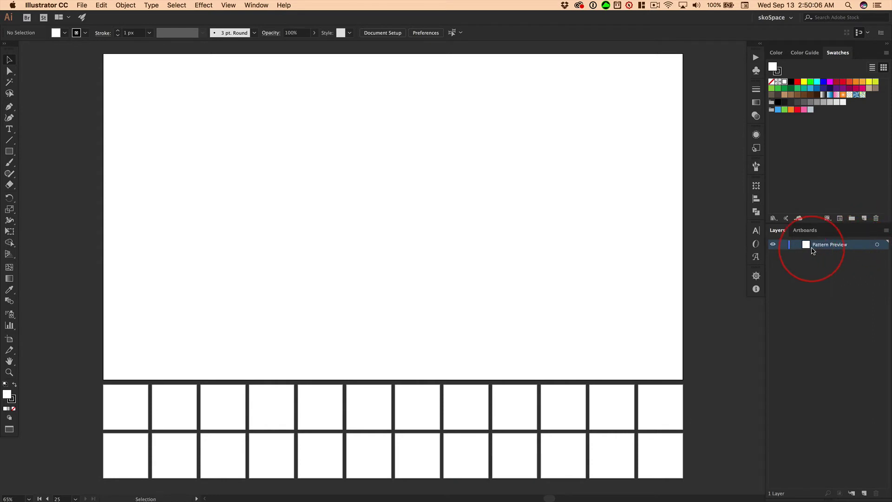
- Draw a 1920 × 1080 px rectangle with white fill and no stroke, covering the whole Pattern Preview artboard
{"action": "left_click", "coordinate": [8, 152]}
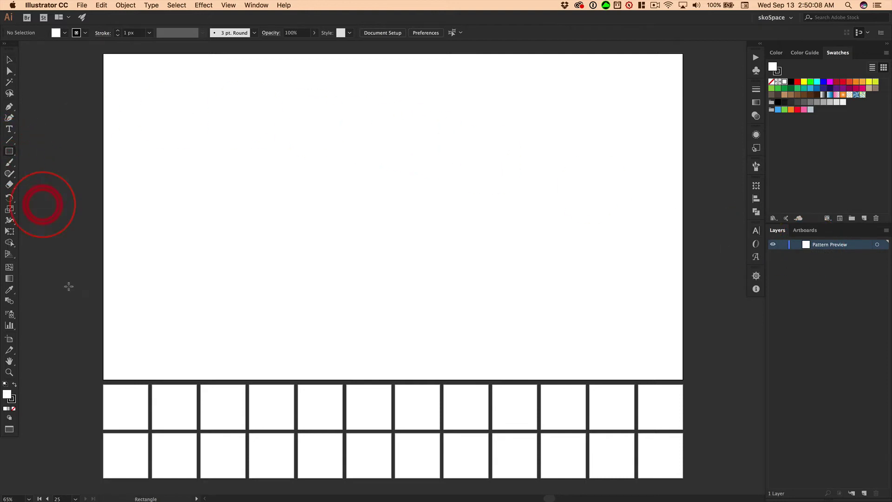
{"action": "left_click", "coordinate": [13, 399]}
{"action": "left_click", "coordinate": [14, 408]}
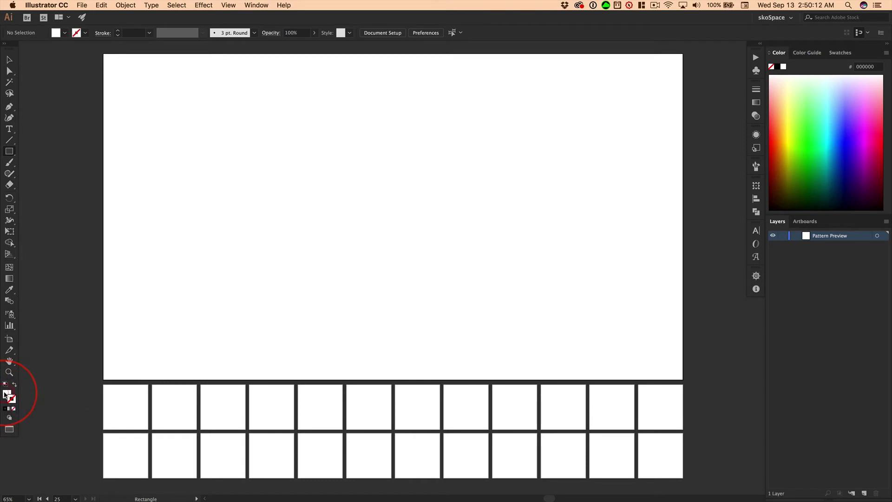
{"action": "left_click", "coordinate": [6, 393]}
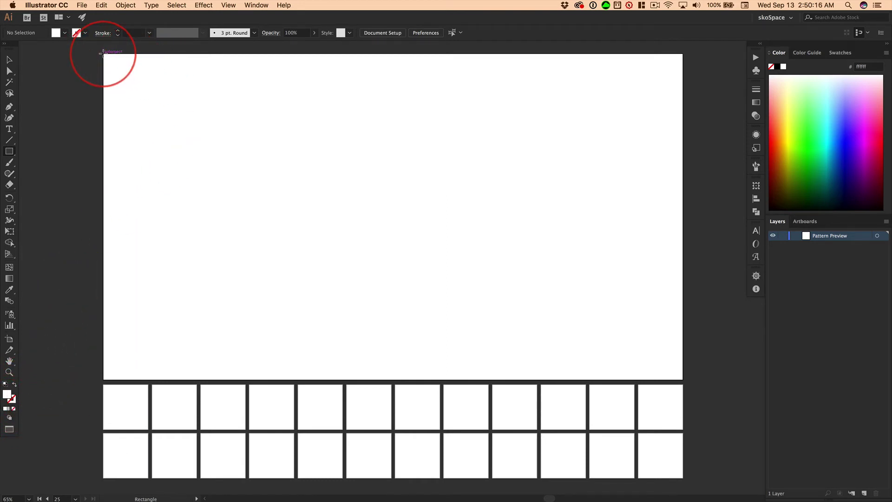
{"action": "left_click_drag", "start_coordinate": [103, 53], "coordinate": [682, 380]}
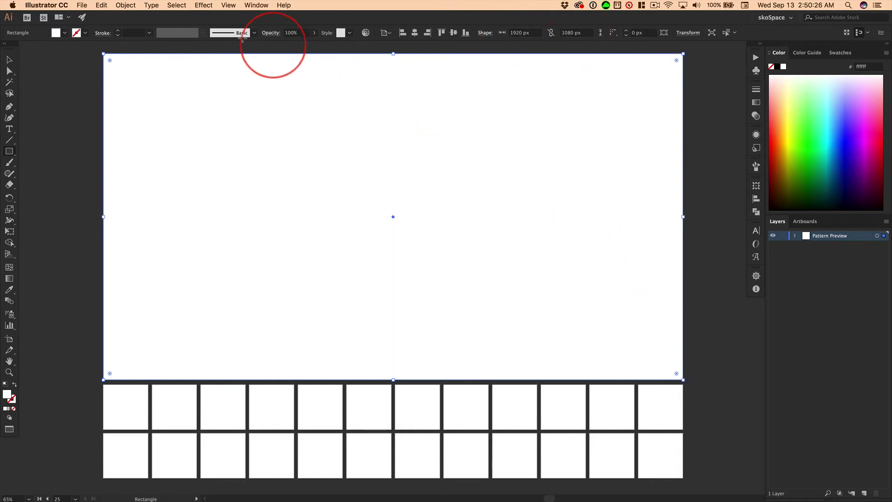
{"action": "left_click", "coordinate": [8, 61]}
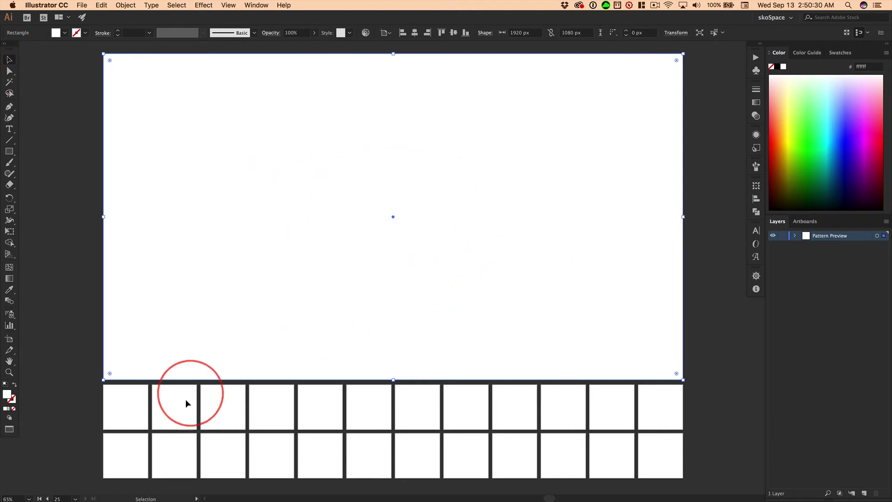
- Activate several of the small artboards and check which entry in the artboard list each one corresponds to
{"action": "left_click", "coordinate": [133, 408]}
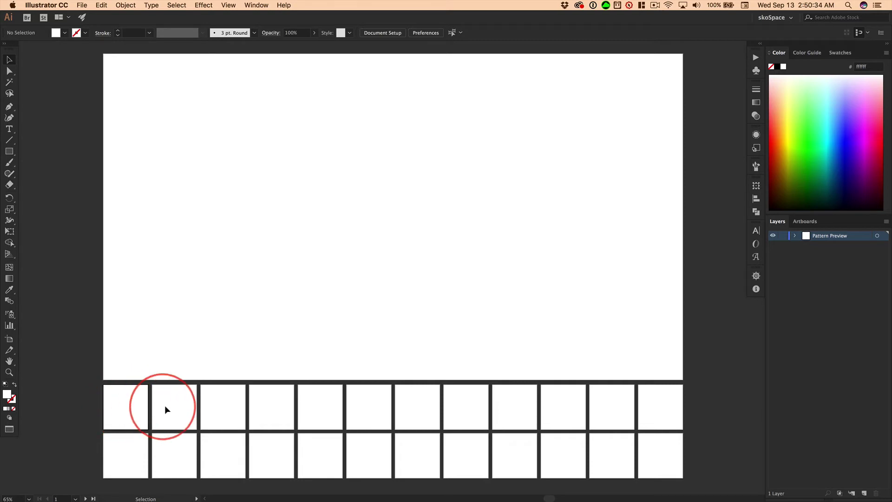
{"action": "left_click", "coordinate": [223, 407]}
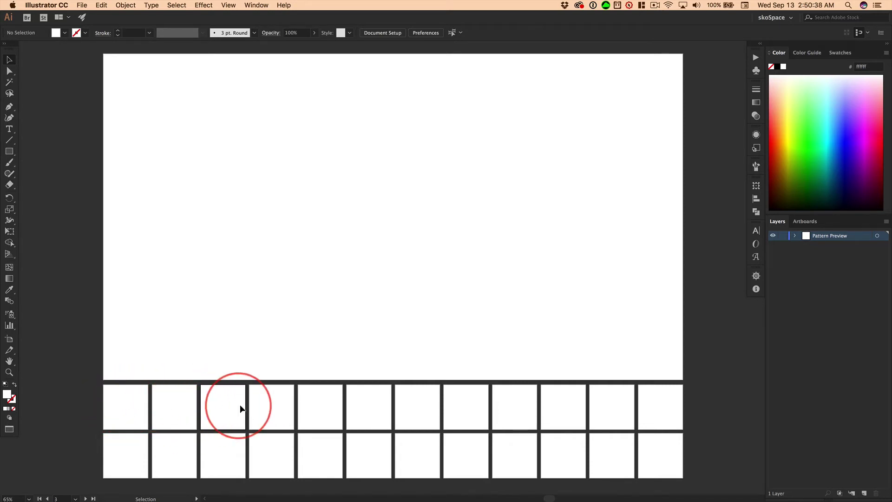
{"action": "left_click", "coordinate": [223, 404]}
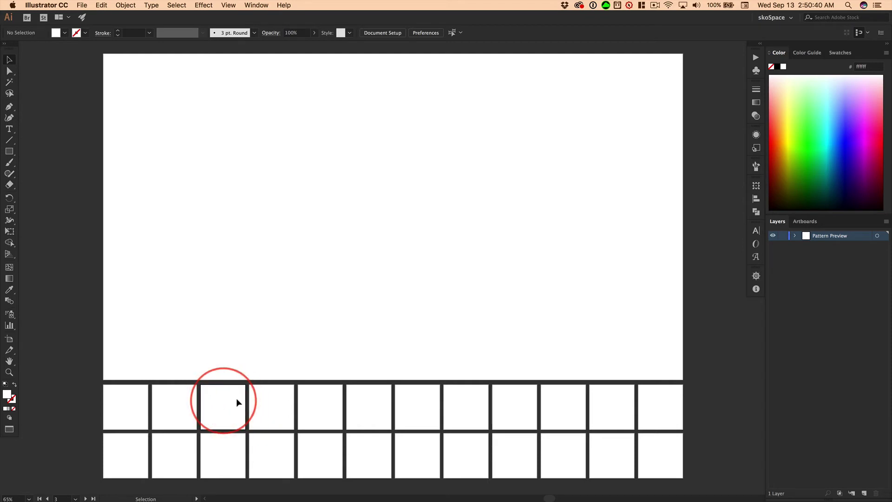
{"action": "left_click", "coordinate": [809, 221]}
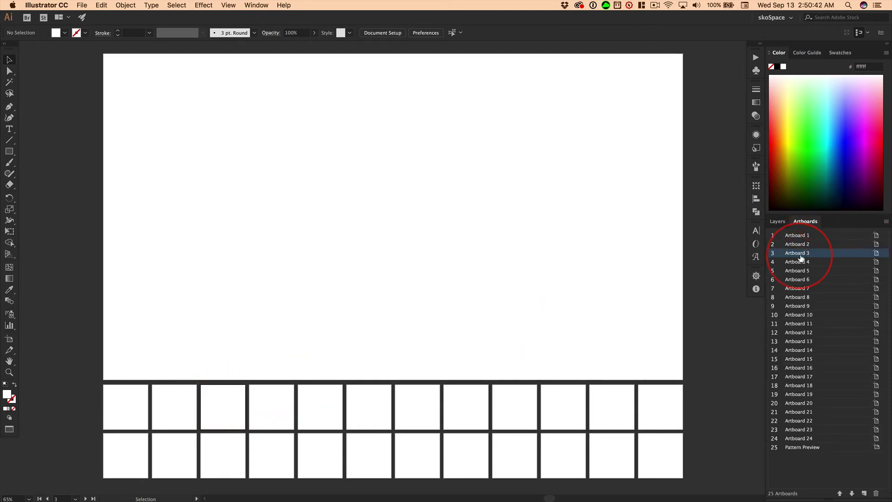
{"action": "left_click", "coordinate": [414, 408]}
{"action": "left_click", "coordinate": [555, 406]}
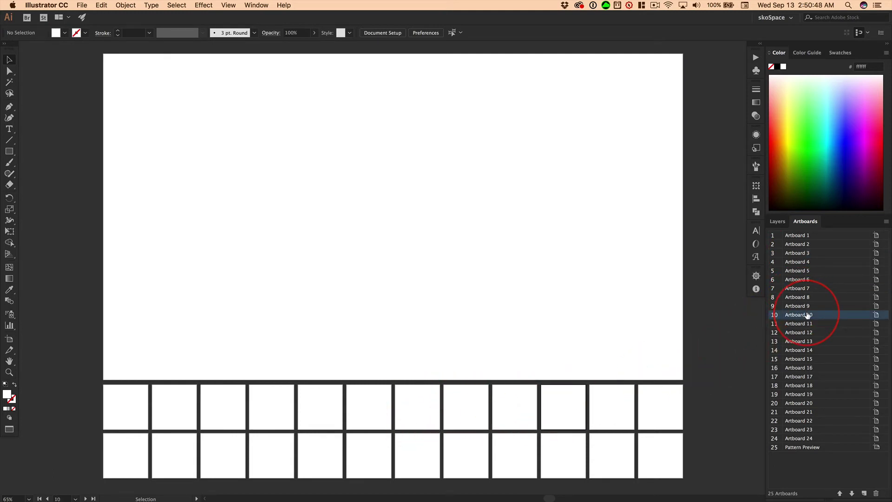
{"action": "left_click", "coordinate": [123, 408]}
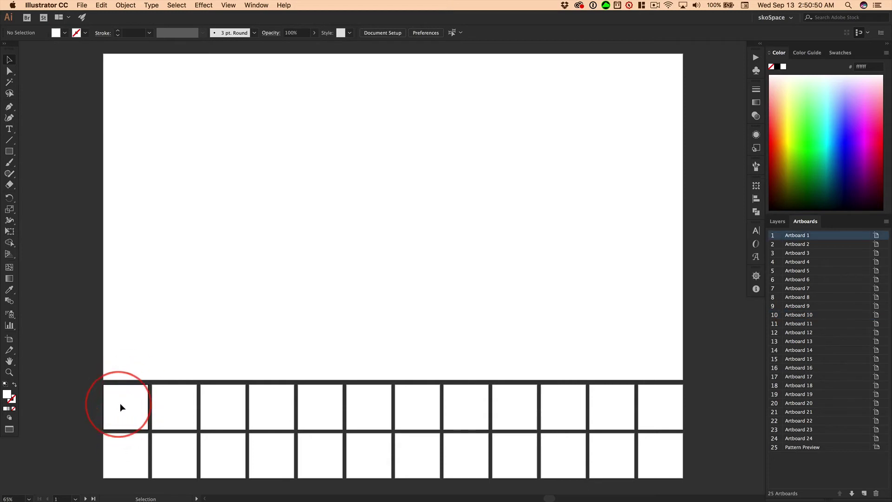
- Draw a 30 × 30 px square from the center of Artboard 1
{"action": "double_click", "coordinate": [797, 236]}
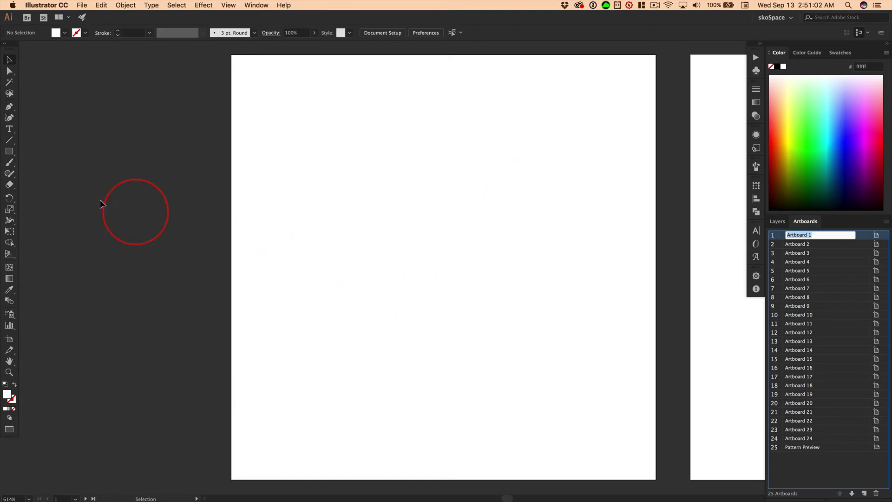
{"action": "left_click", "coordinate": [11, 152]}
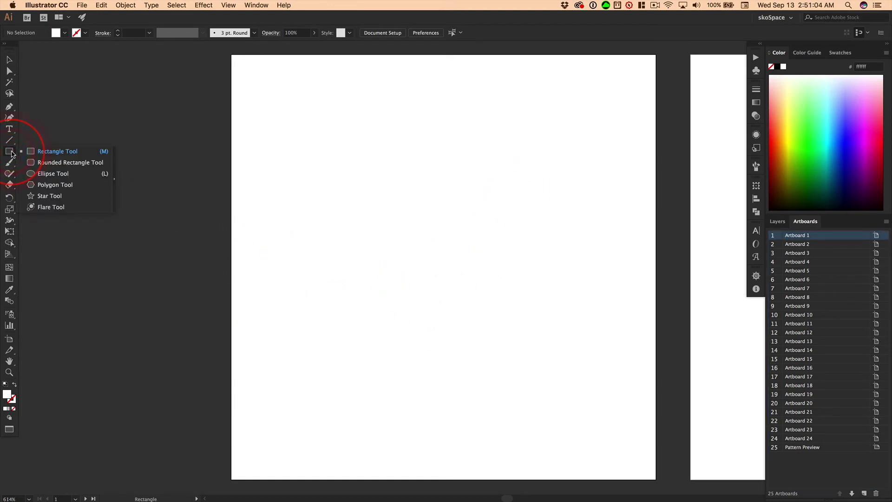
{"action": "left_click", "coordinate": [41, 151]}
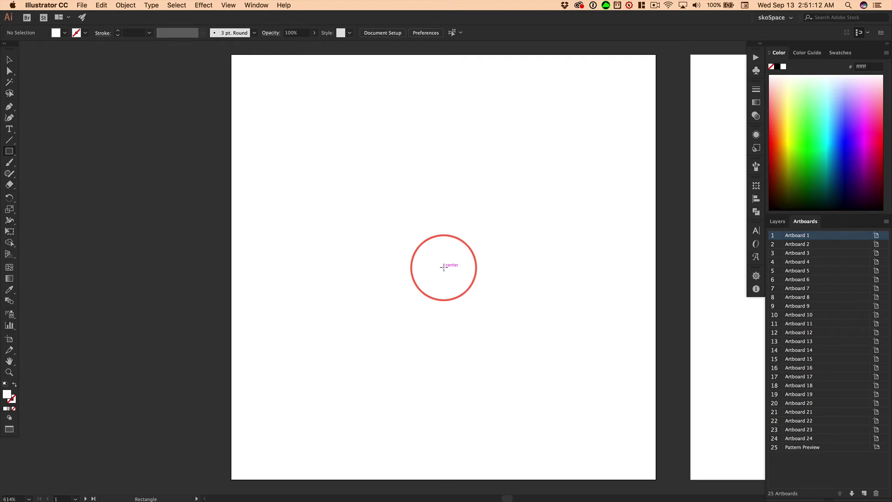
{"action": "left_click", "coordinate": [444, 267], "text": "alt"}
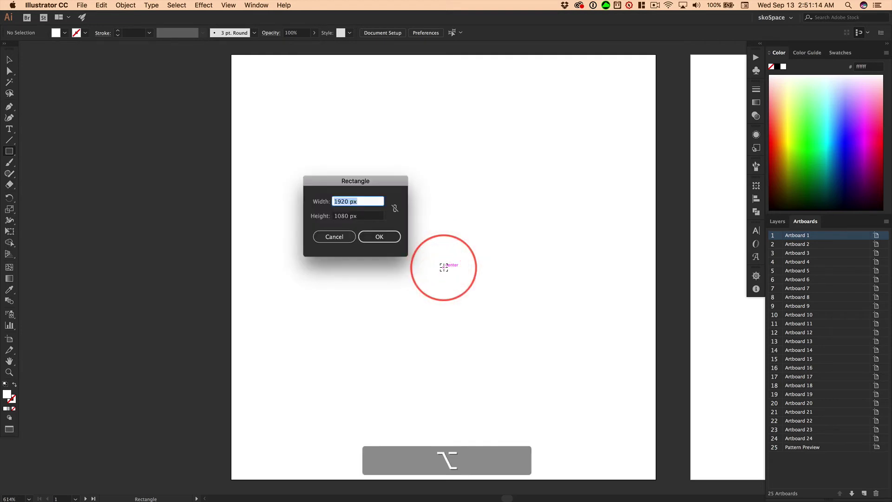
{"action": "key", "text": "Tab"}
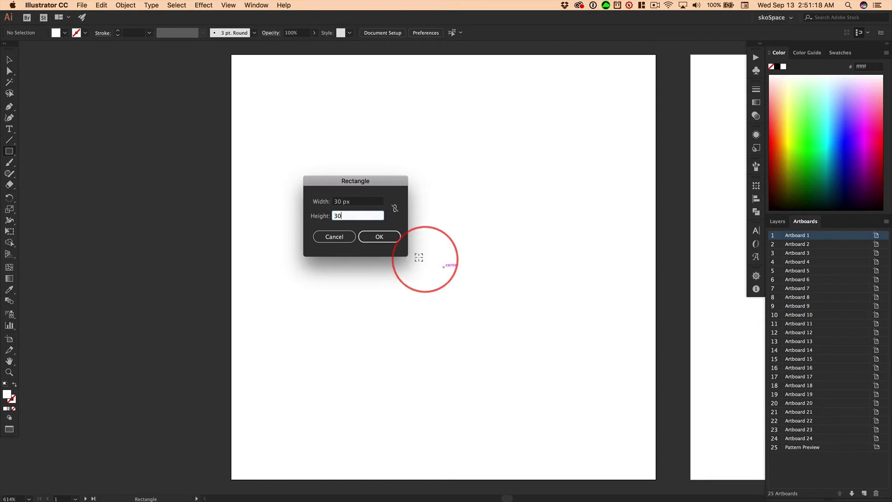
{"action": "left_click", "coordinate": [379, 236]}
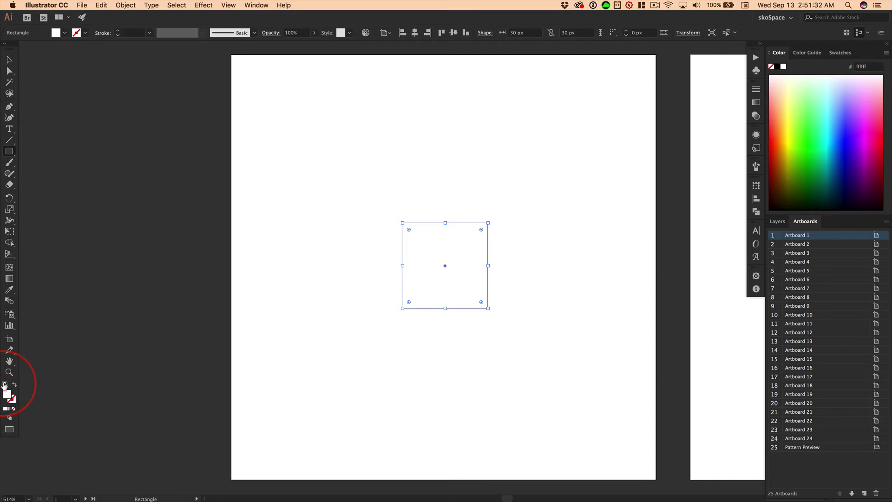
- Give the small square on Artboard 1 a 0.5 px black stroke and no fill, and deselect it
{"action": "left_click", "coordinate": [5, 384]}
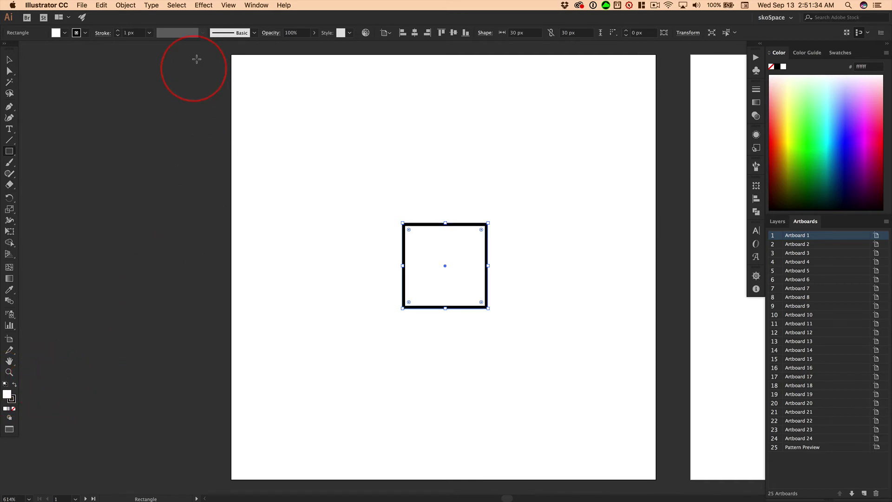
{"action": "left_click", "coordinate": [130, 33]}
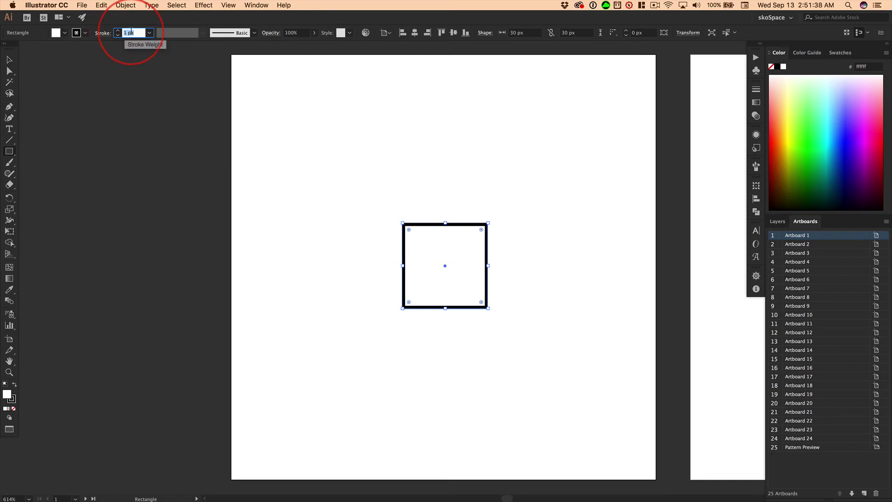
{"action": "type", "text": ".5"}
{"action": "key", "text": "Tab"}
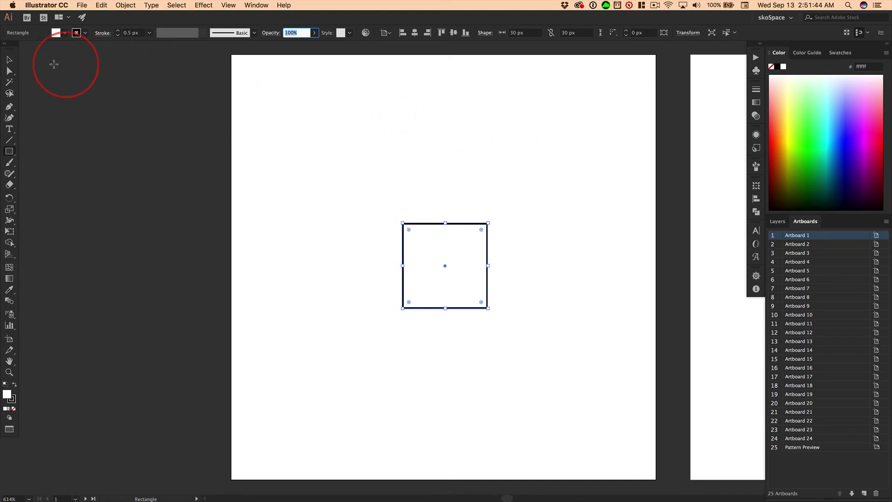
{"action": "left_click", "coordinate": [9, 61]}
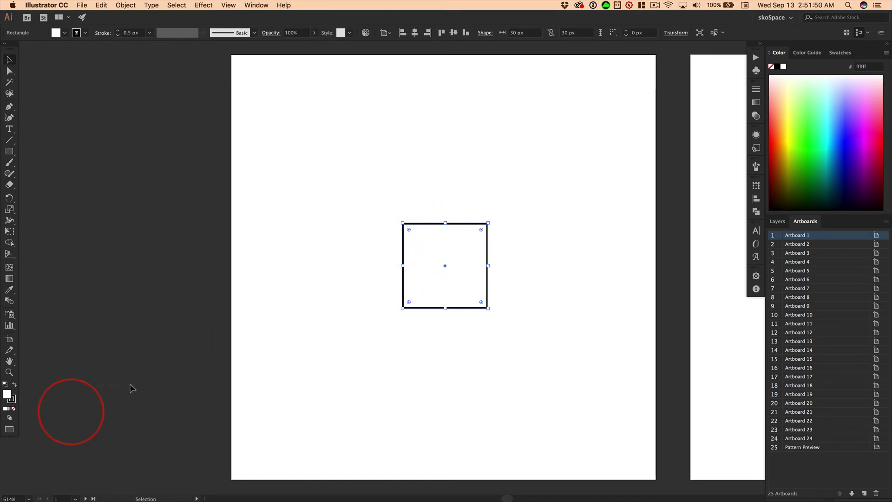
{"action": "left_click", "coordinate": [433, 263]}
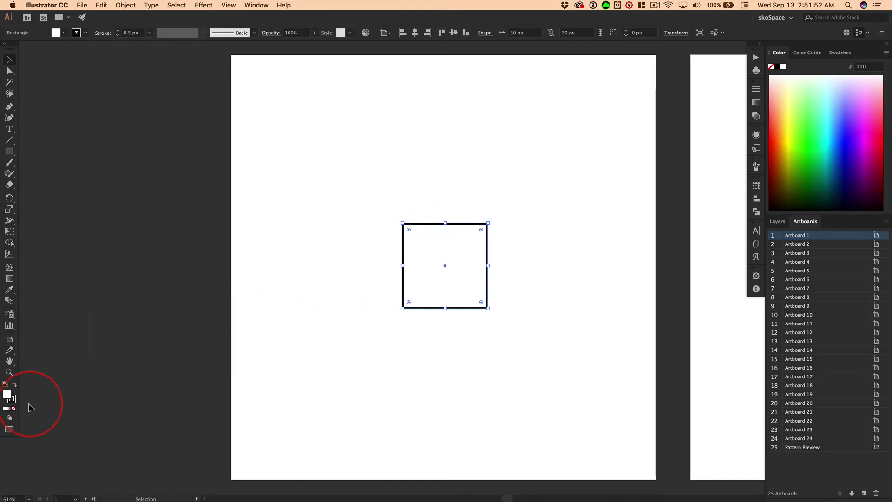
{"action": "left_click", "coordinate": [13, 408]}
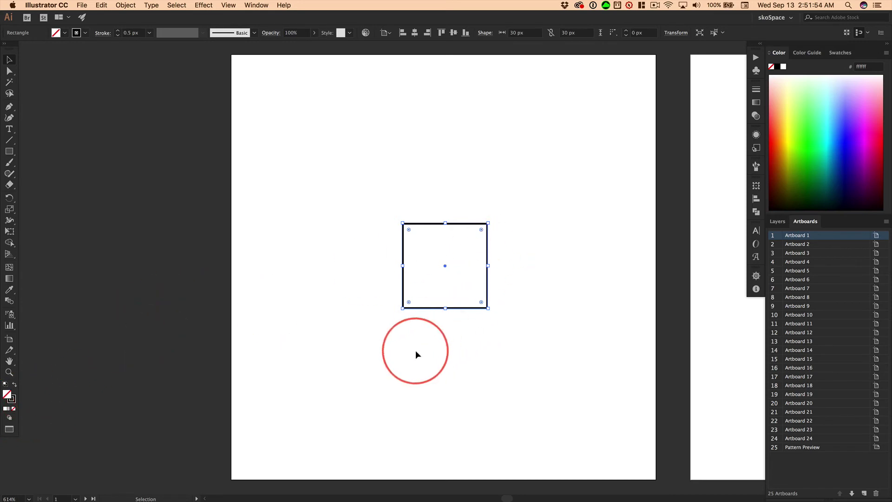
{"action": "left_click", "coordinate": [435, 348]}
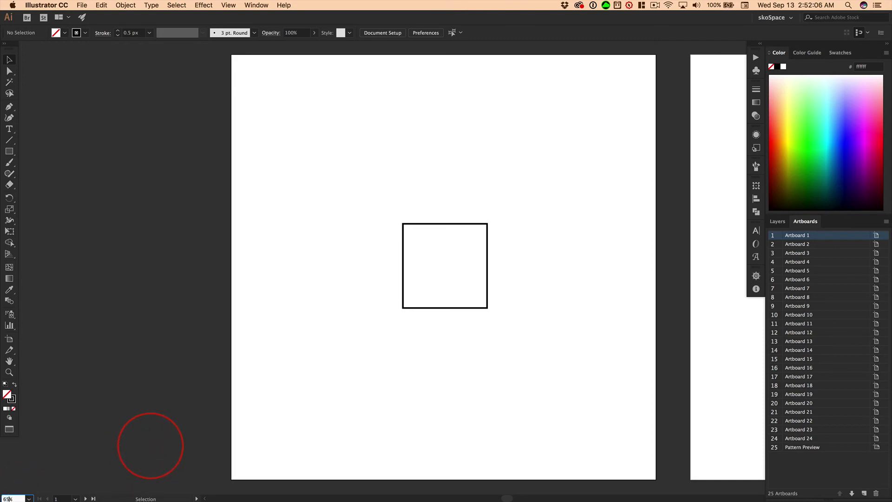
- Make a pattern swatch from the small square on Artboard 1 with the Grid tile type and leave pattern editing
{"action": "key", "text": "Return"}
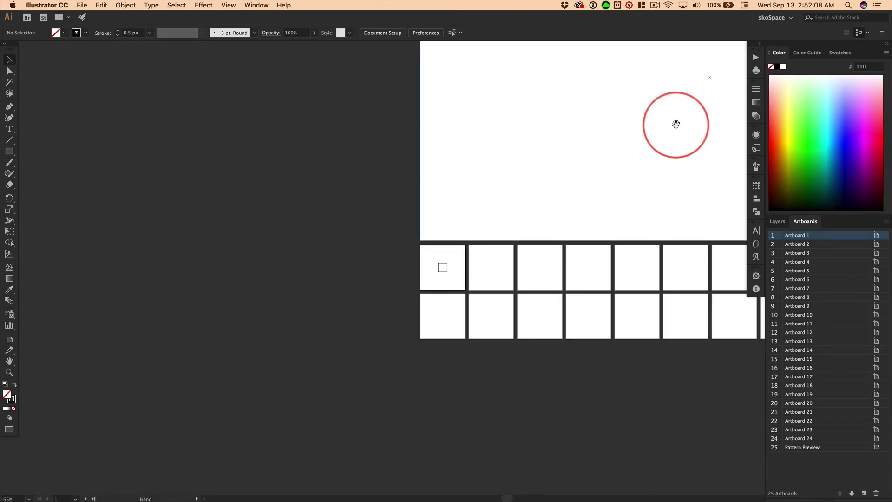
{"action": "left_click_drag", "start_coordinate": [677, 124], "coordinate": [325, 242]}
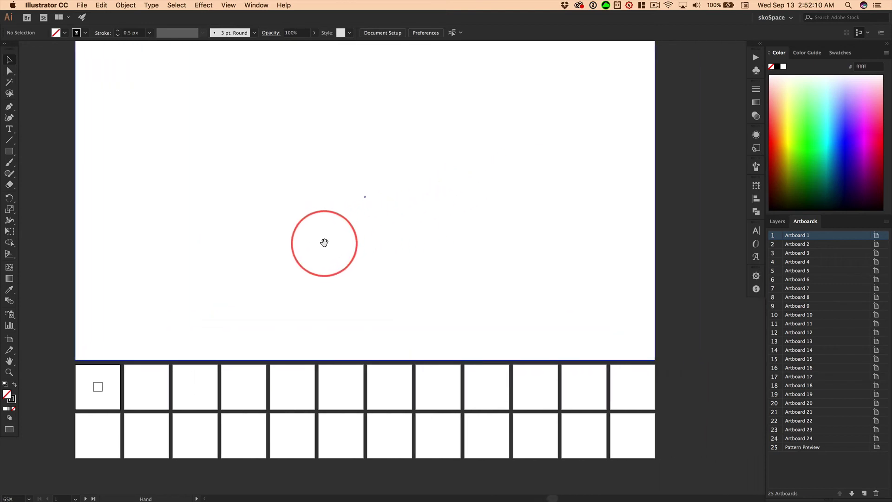
{"action": "left_click", "coordinate": [99, 386]}
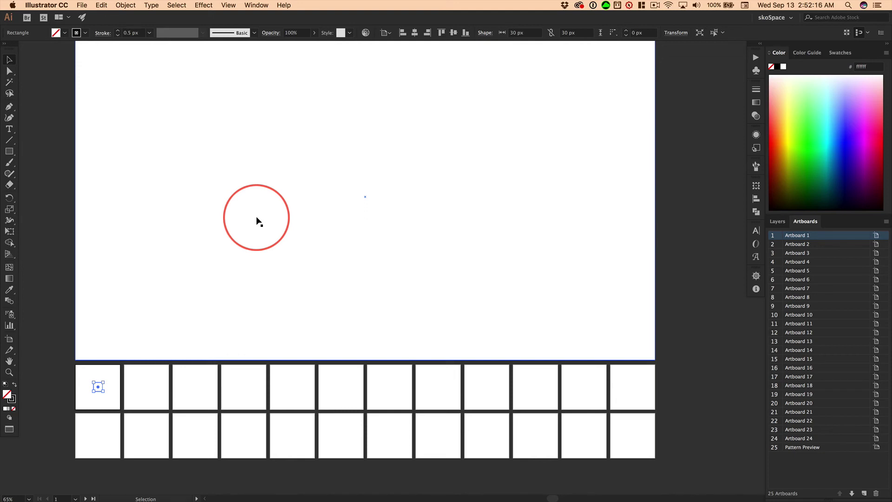
{"action": "key", "text": "alt+shift+super+bracketleft"}
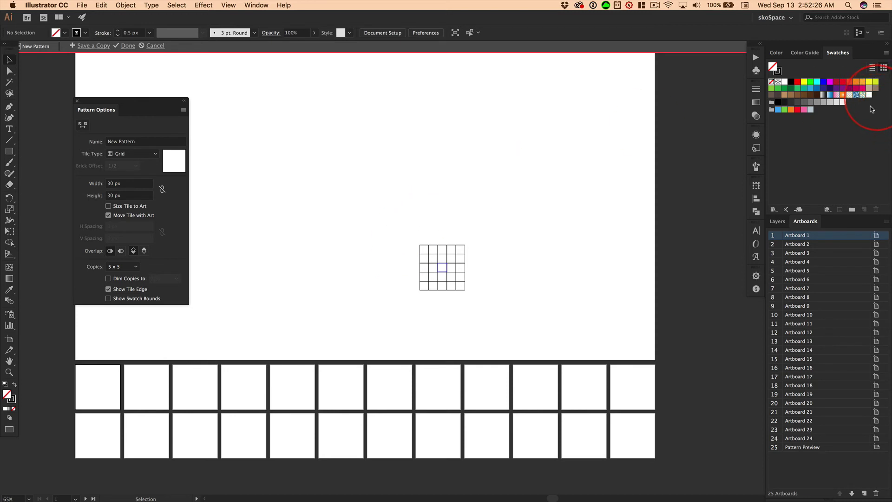
{"action": "key", "text": "Escape"}
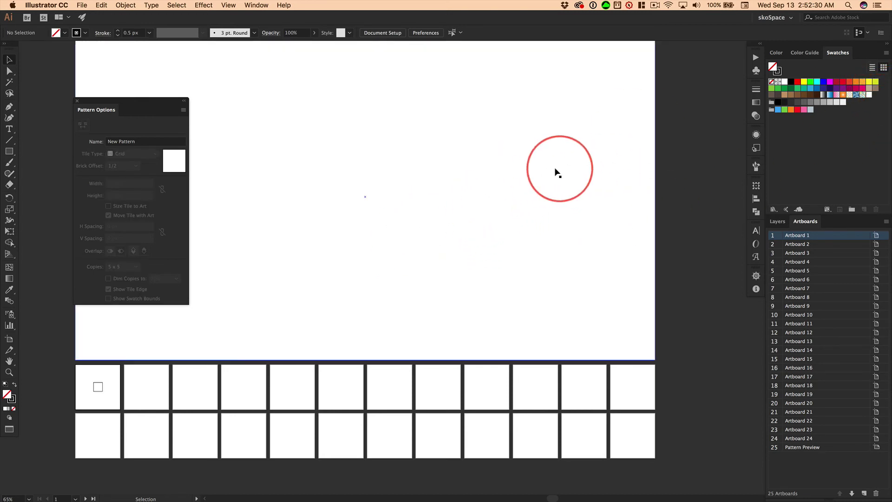
- Fill the large rectangle on the Pattern Preview artboard with the new square-grid pattern swatch
{"action": "left_click", "coordinate": [554, 171]}
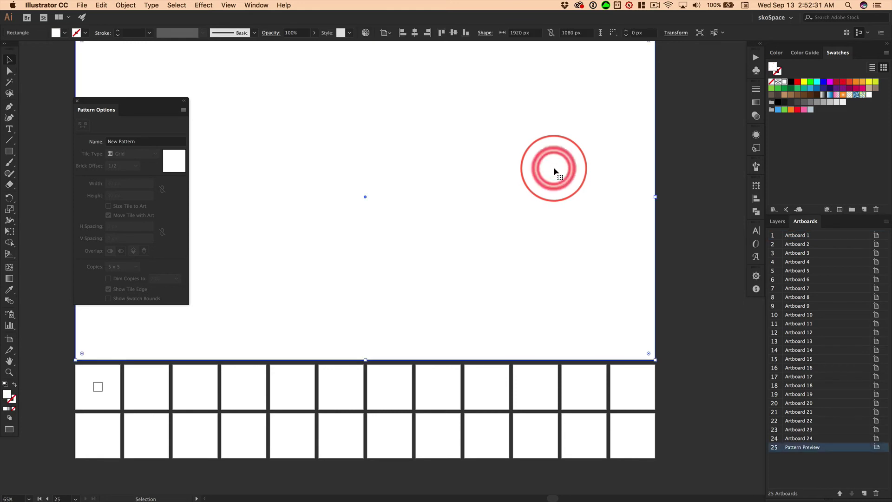
{"action": "left_click", "coordinate": [870, 96]}
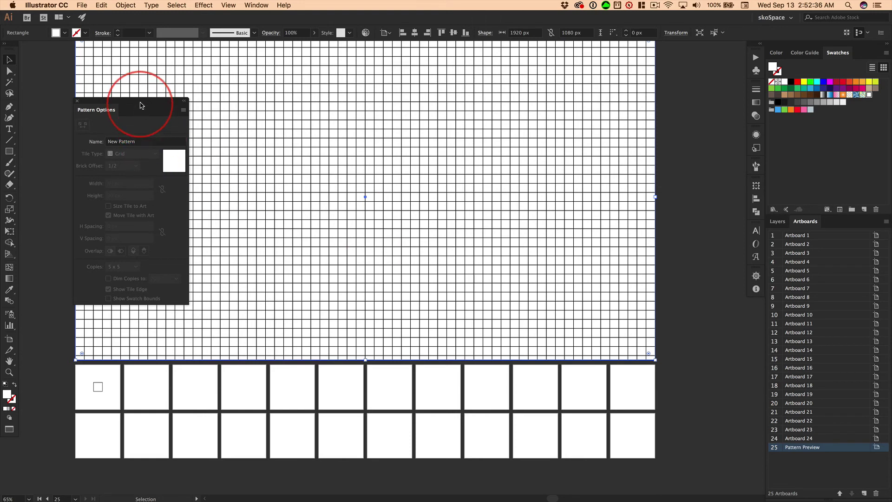
- Move the Pattern Options out of the way and view the swatches in the other open pattern document before returning to this one
{"action": "left_click_drag", "start_coordinate": [141, 103], "coordinate": [112, 113]}
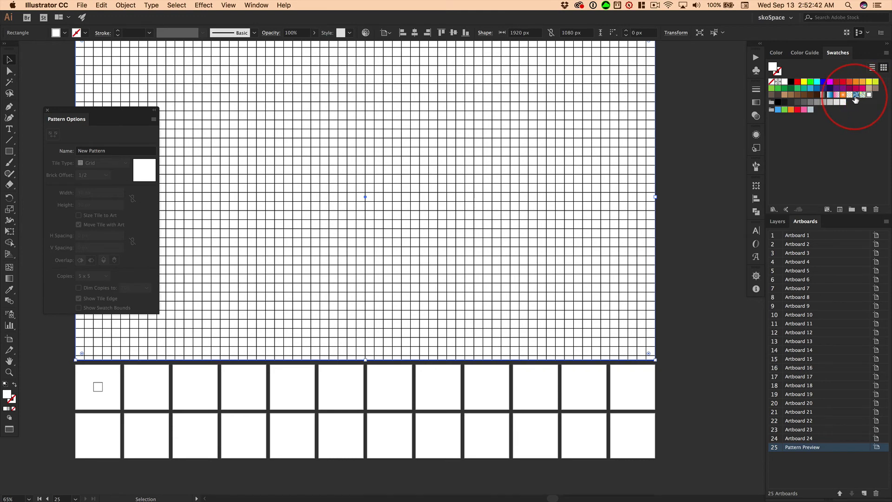
{"action": "key", "text": "super+grave"}
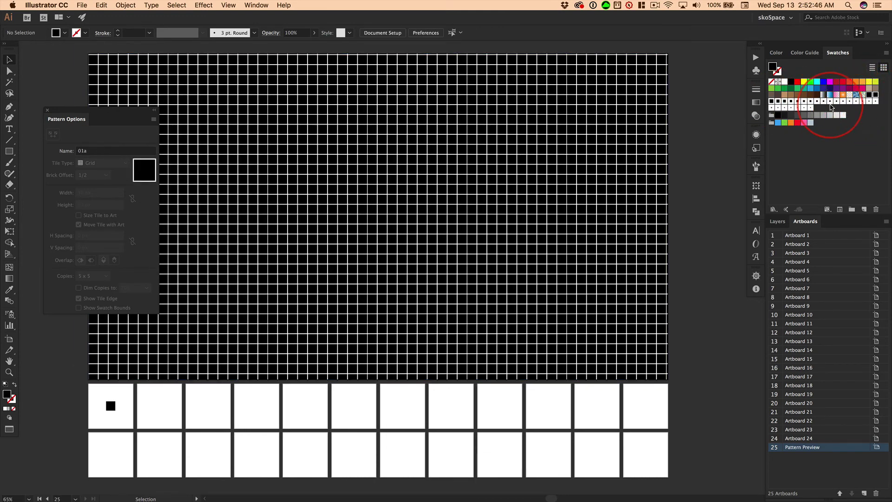
{"action": "key", "text": "super+grave"}
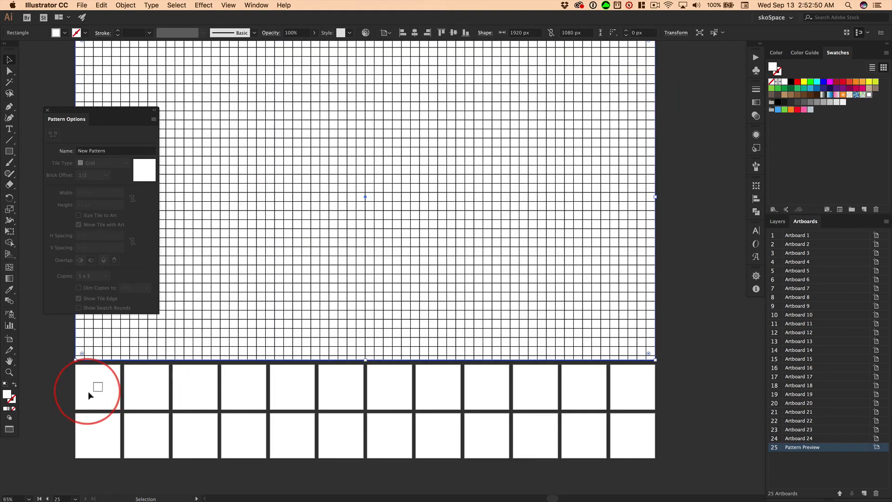
{"action": "left_click", "coordinate": [102, 384]}
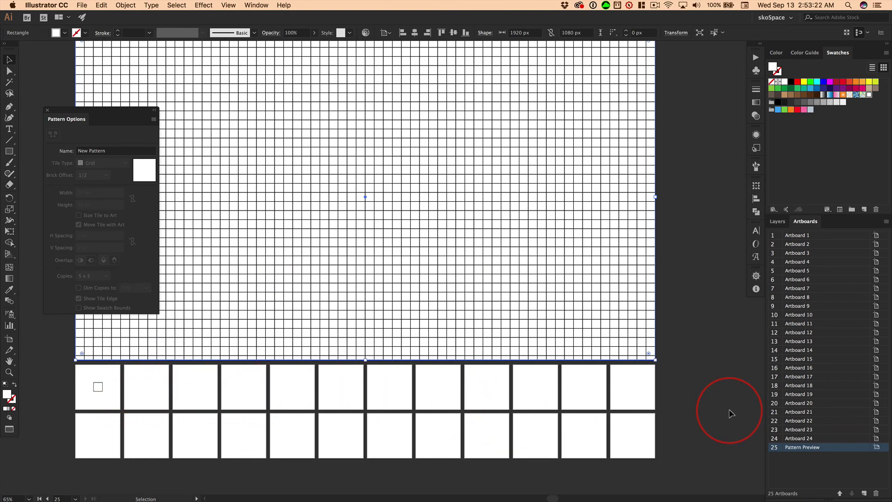
- Draw a vertical line about 30 px long near the center of Artboard 2 with a 0.5 px black stroke, and deselect it
{"action": "left_click", "coordinate": [146, 388]}
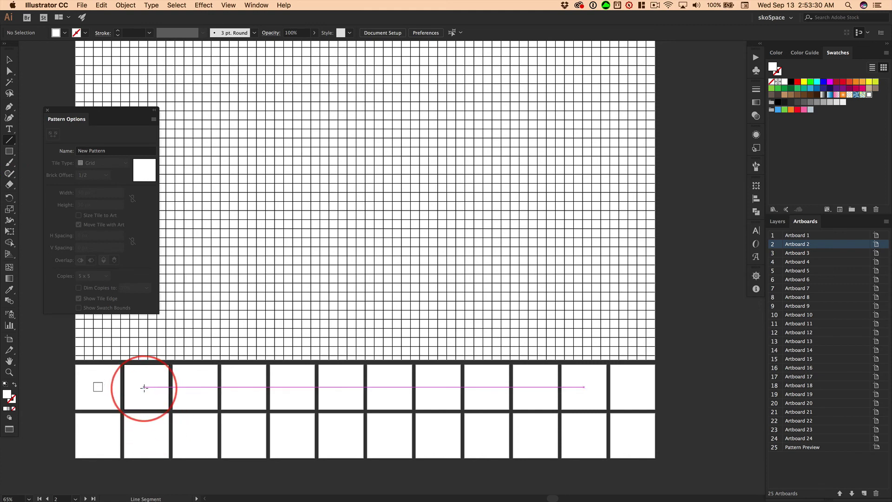
{"action": "left_click_drag", "start_coordinate": [144, 387], "coordinate": [143, 391]}
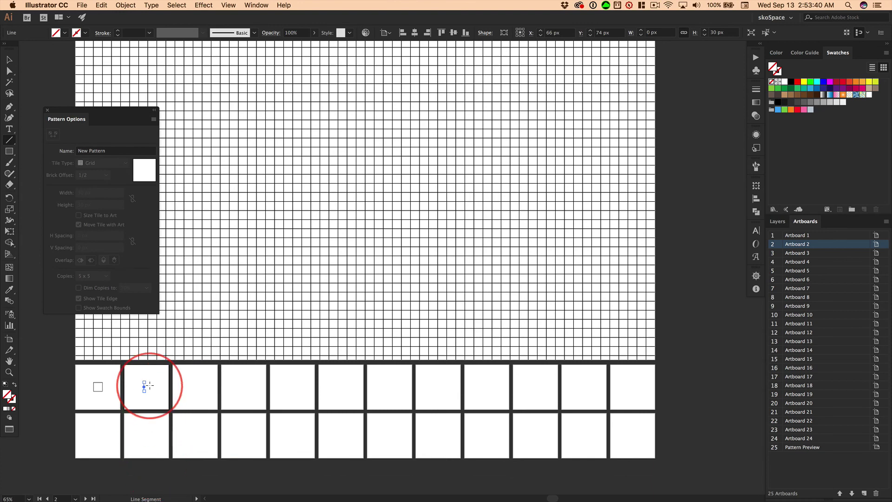
{"action": "left_click", "coordinate": [75, 34]}
{"action": "left_click", "coordinate": [25, 48]}
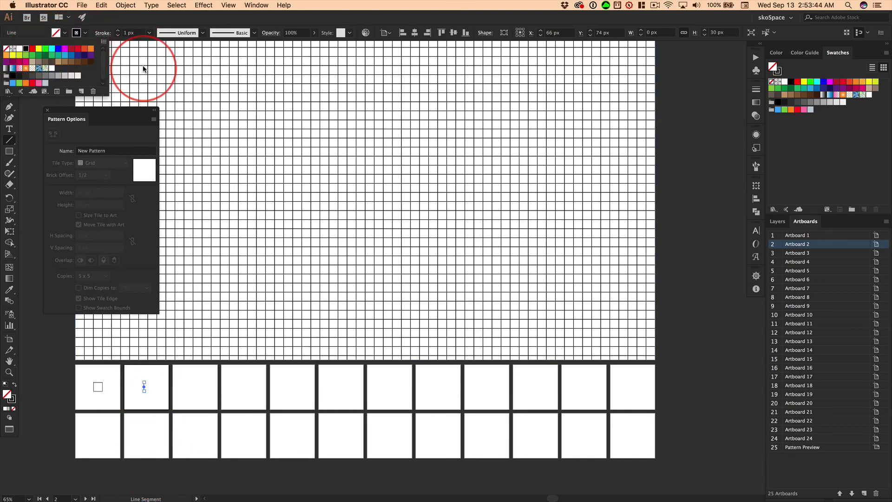
{"action": "left_click", "coordinate": [121, 33]}
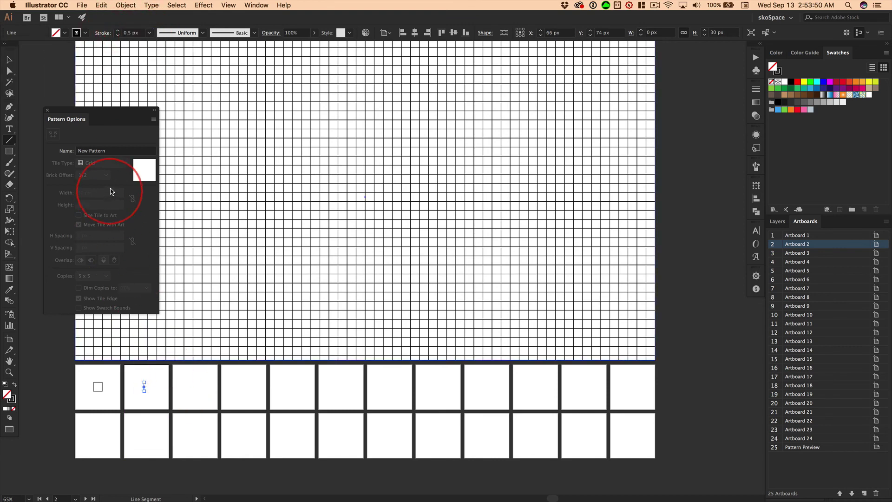
{"action": "left_click", "coordinate": [8, 60]}
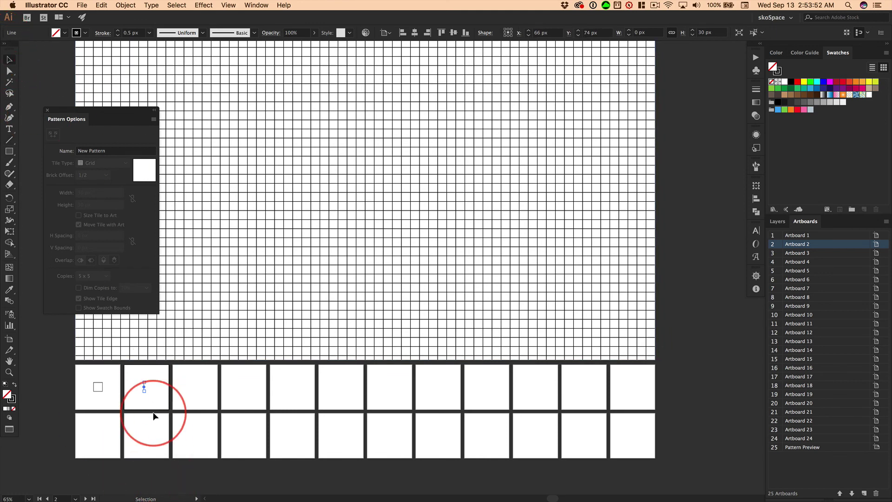
{"action": "left_click", "coordinate": [155, 385]}
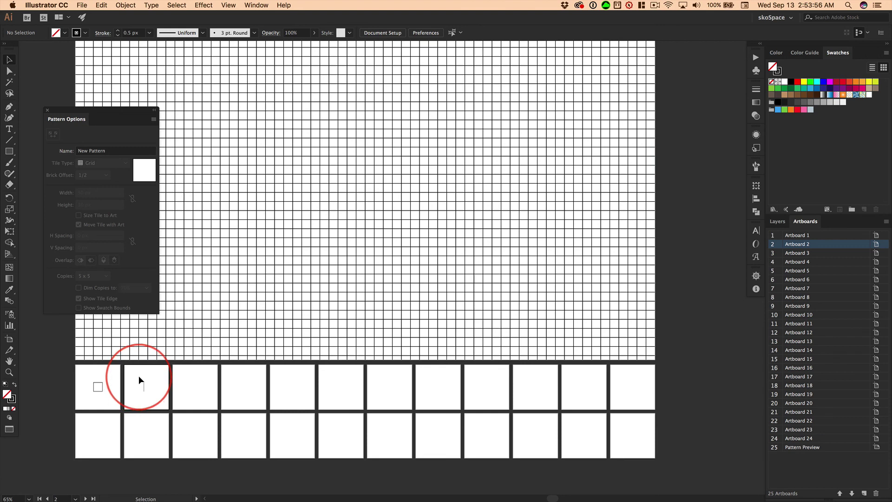
- Make a pattern swatch from the vertical line on Artboard 2, set the tile width to 10 px, and leave pattern editing
{"action": "left_click", "coordinate": [145, 390]}
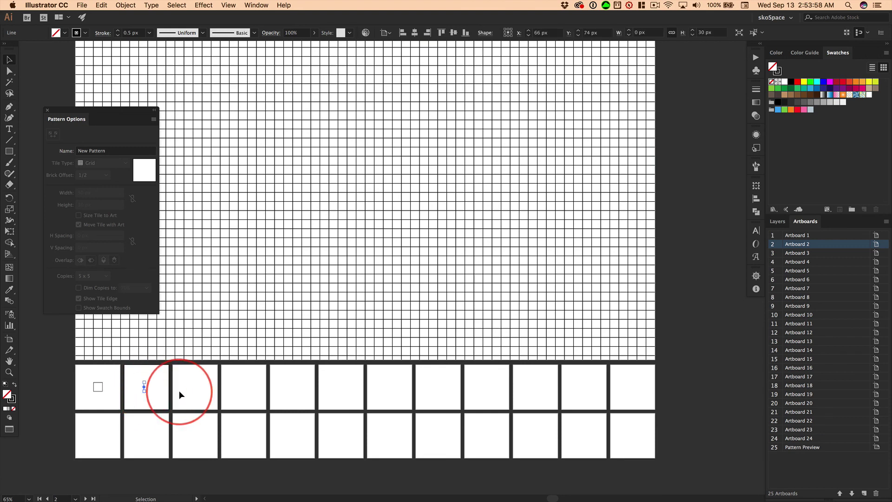
{"action": "key", "text": "alt+shift+super+bracketleft"}
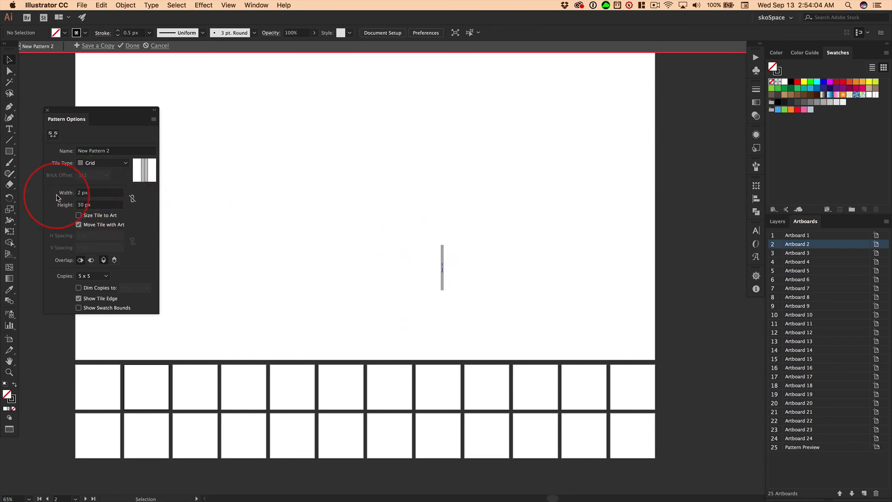
{"action": "left_click", "coordinate": [95, 193]}
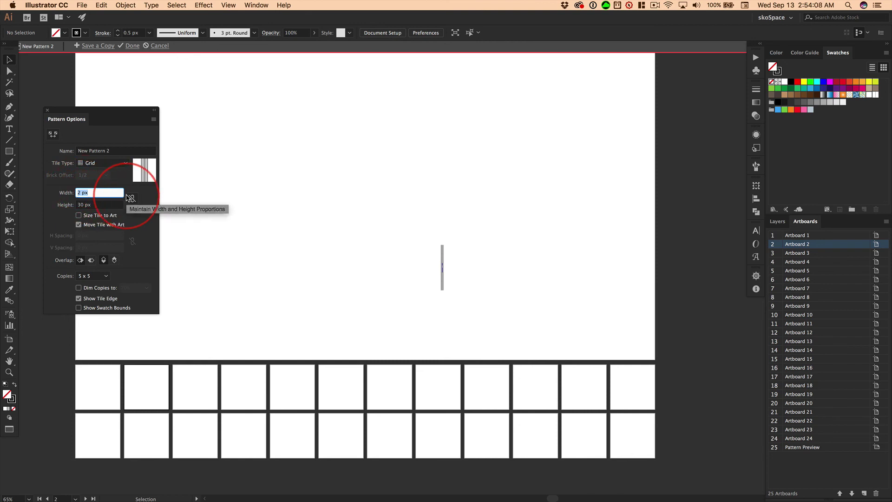
{"action": "key", "text": "Tab"}
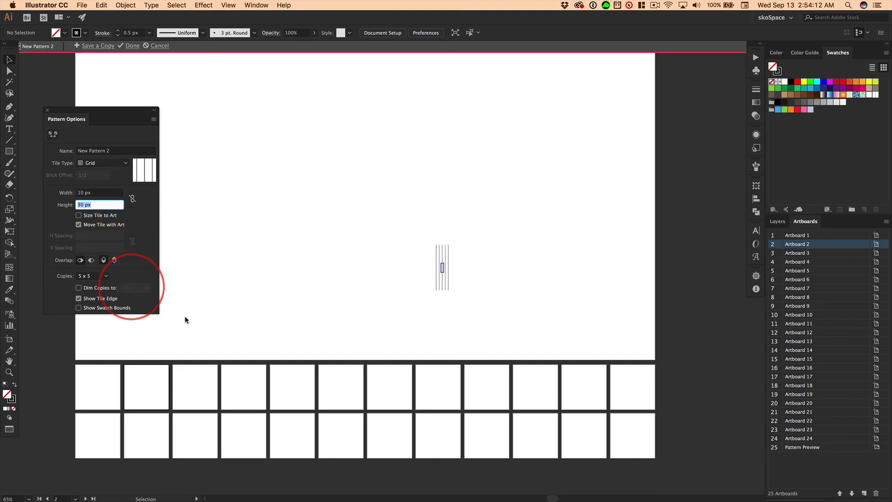
{"action": "left_click", "coordinate": [516, 184]}
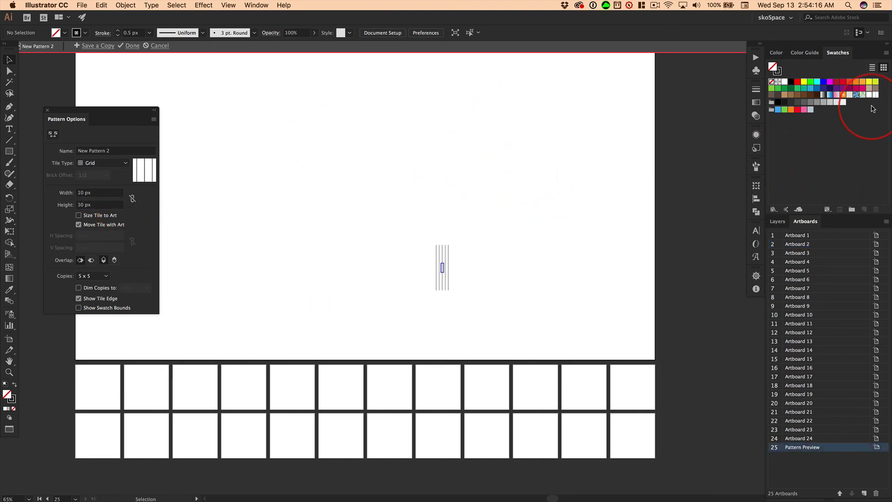
{"action": "double_click", "coordinate": [519, 131]}
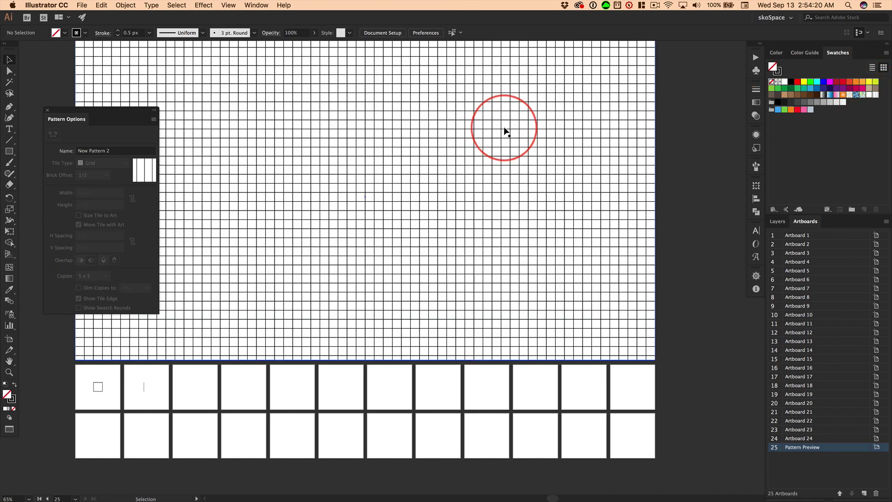
- Fill the large rectangle on the Pattern Preview artboard with the new vertical-line pattern swatch
{"action": "left_click", "coordinate": [571, 188]}
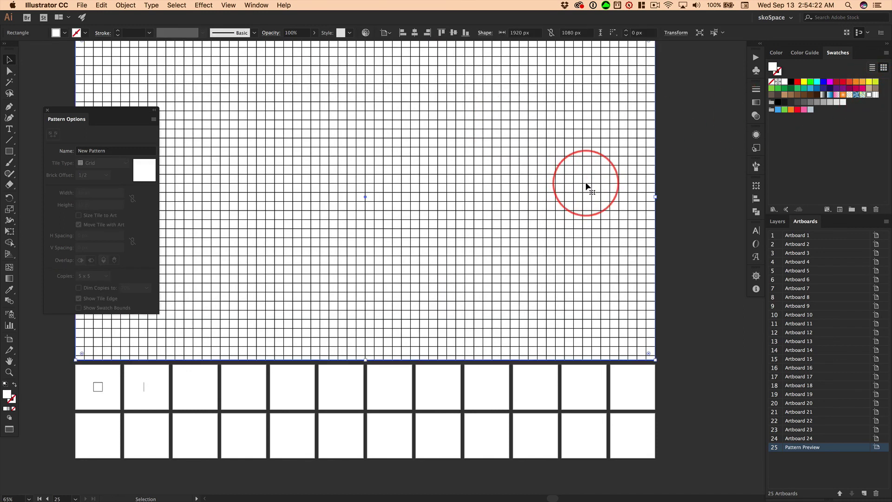
{"action": "left_click", "coordinate": [877, 96]}
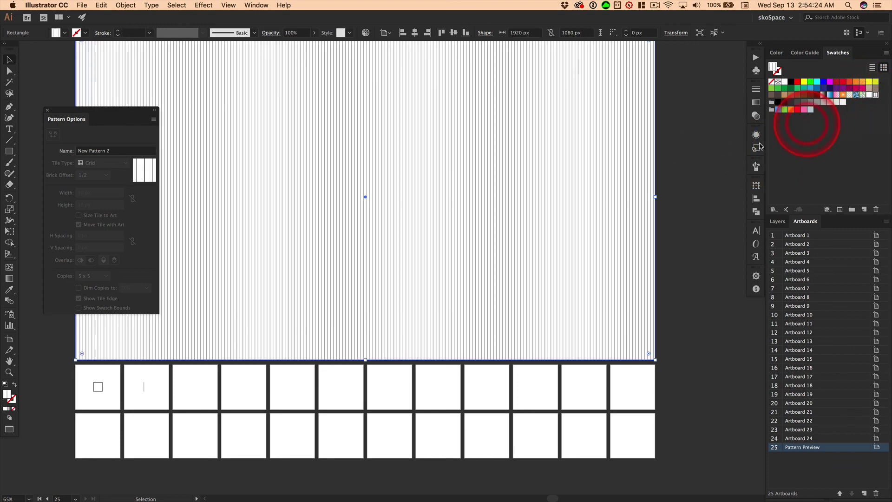